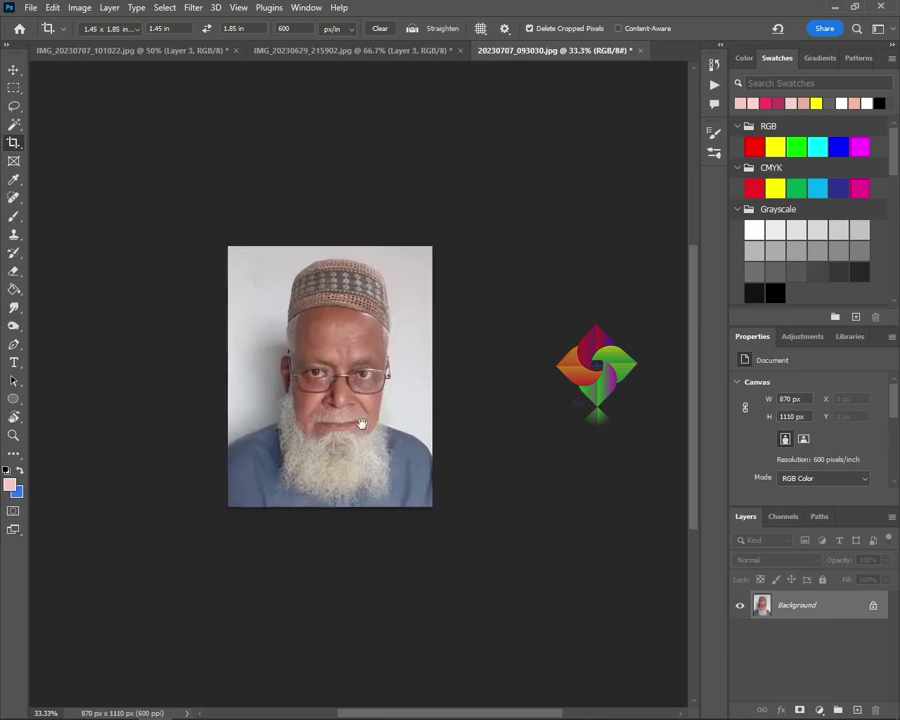
- Copy a rectangular area of about 710 × 396 px around the cap and upper forehead to a new layer
key(ctrl+plus)
key(ctrl+plus)
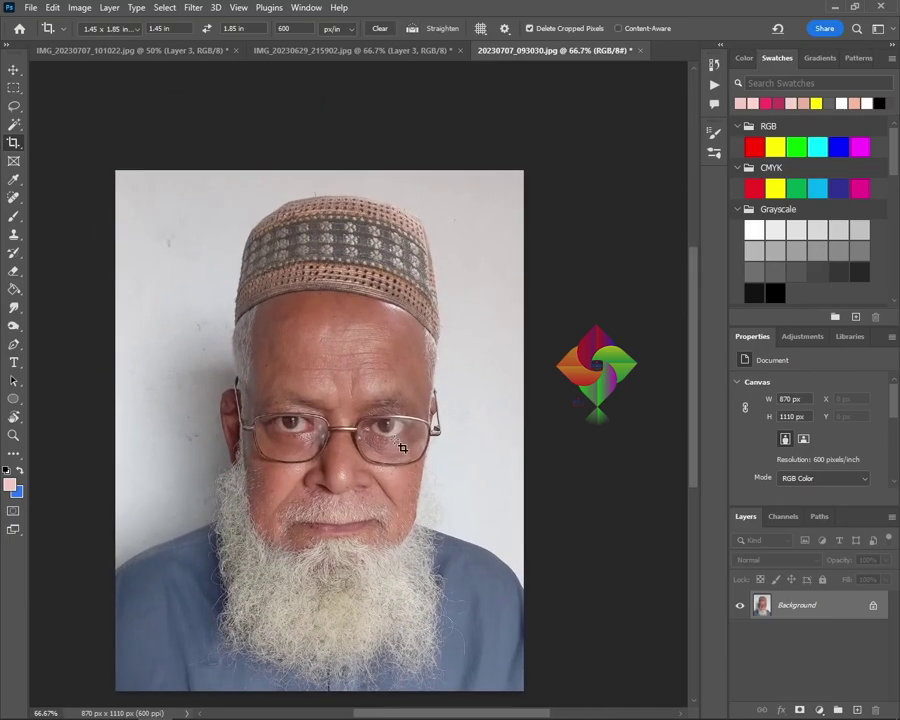
key(m)
drag(170, 171, 502, 356)
key(ctrl+j)
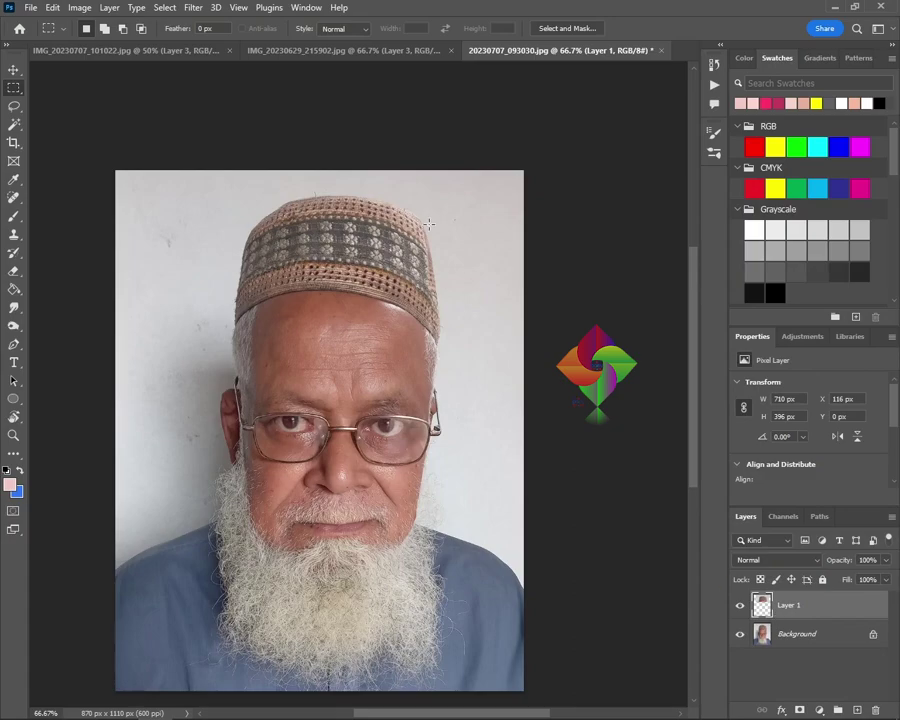
- Warp the copied cap area so the cap sits lower on the forehead and its outline looks more even
key(ctrl+t)
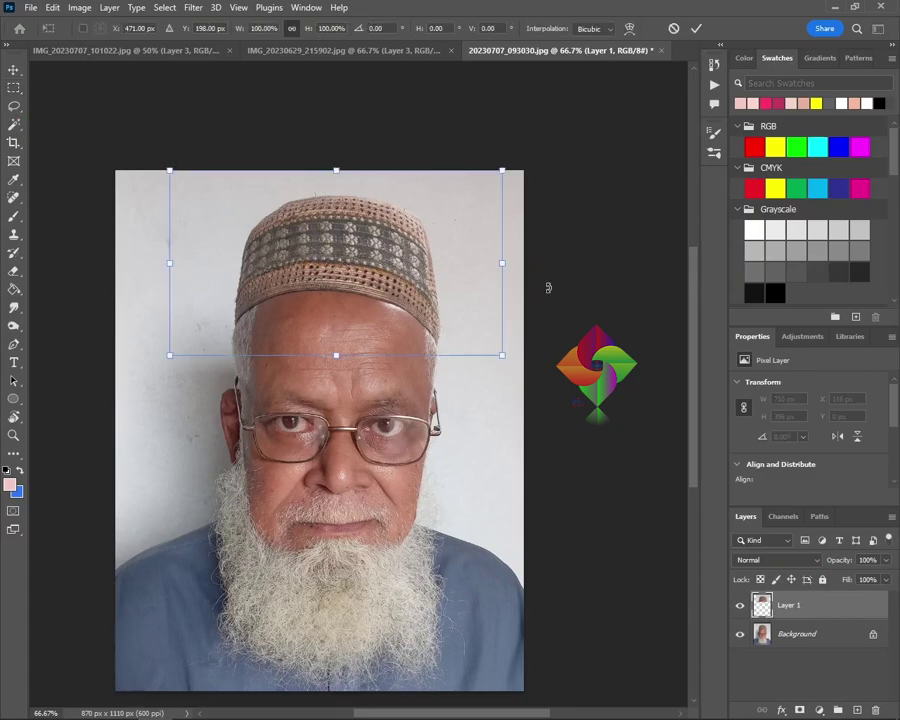
click(629, 28)
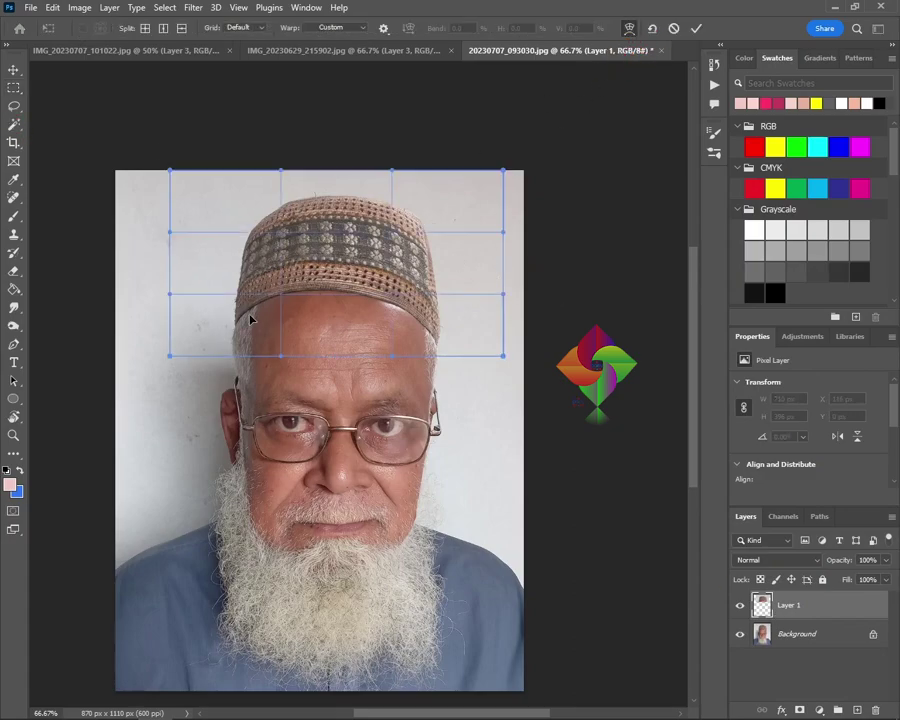
drag(247, 307, 252, 325)
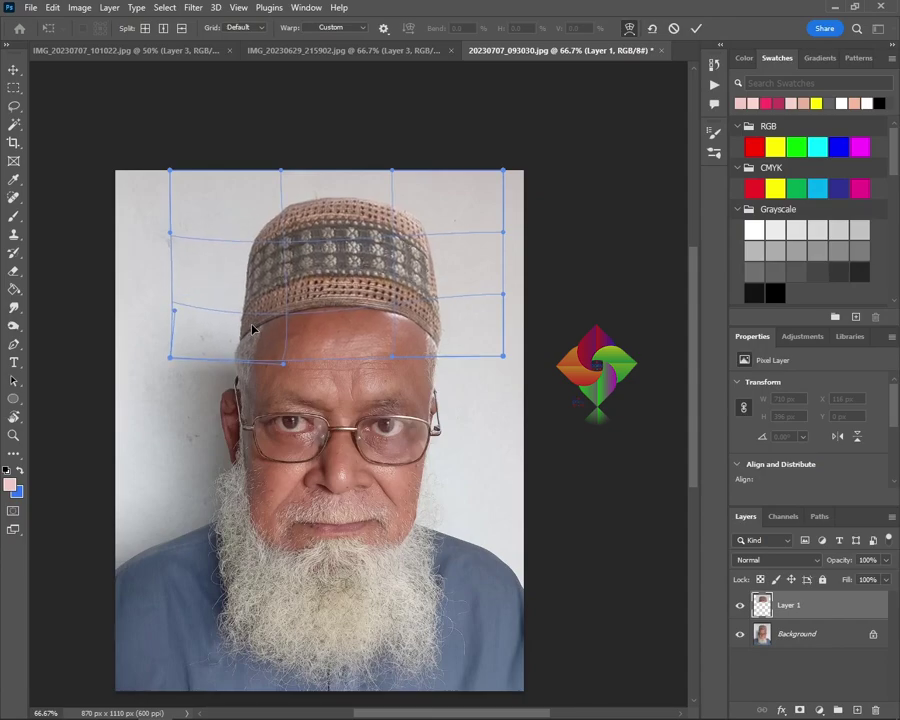
drag(330, 212, 323, 214)
drag(416, 217, 419, 236)
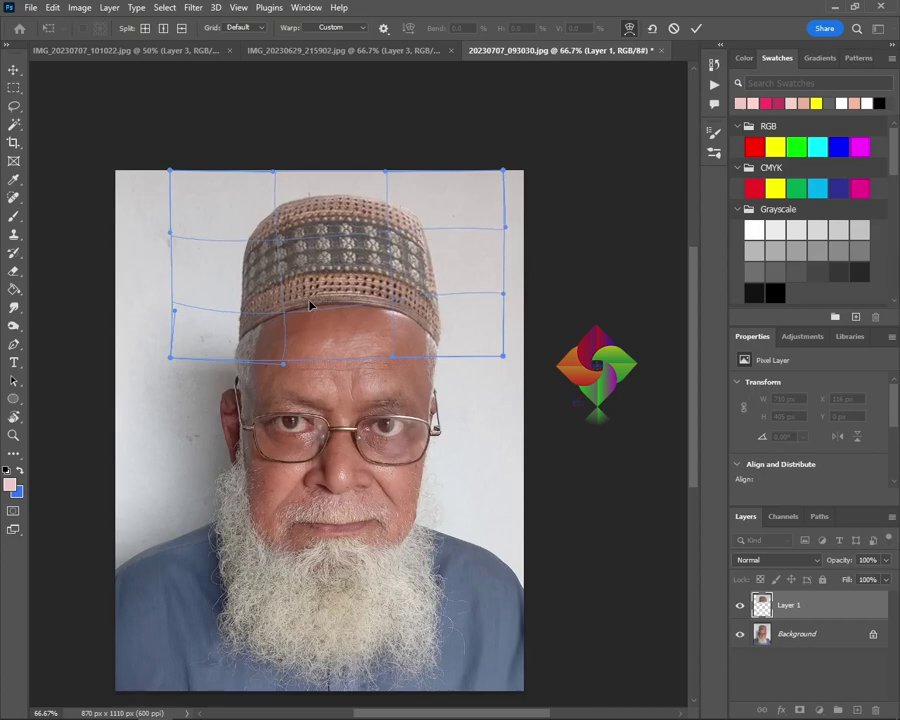
drag(309, 305, 305, 303)
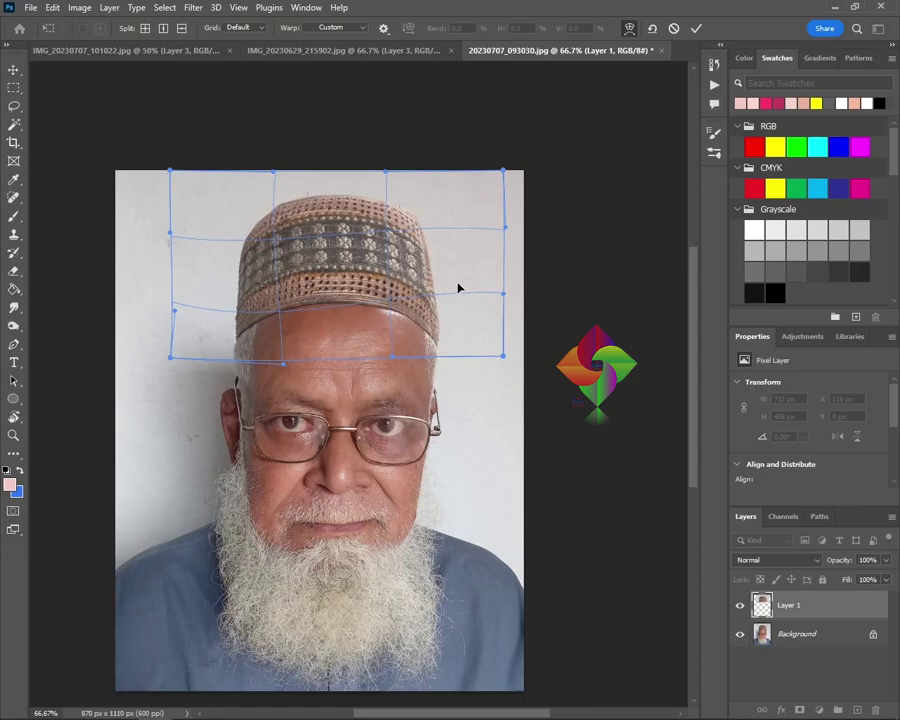
key(Return)
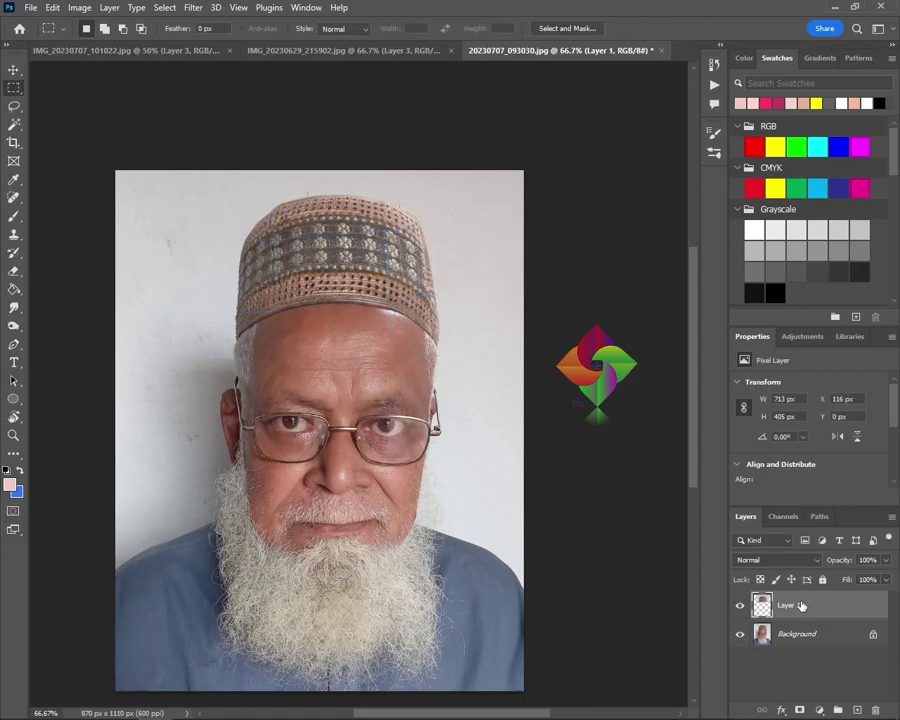
- Stamp all visible layers into a new layer and merge it with the warped cap layer
key(ctrl+shift+alt+e)
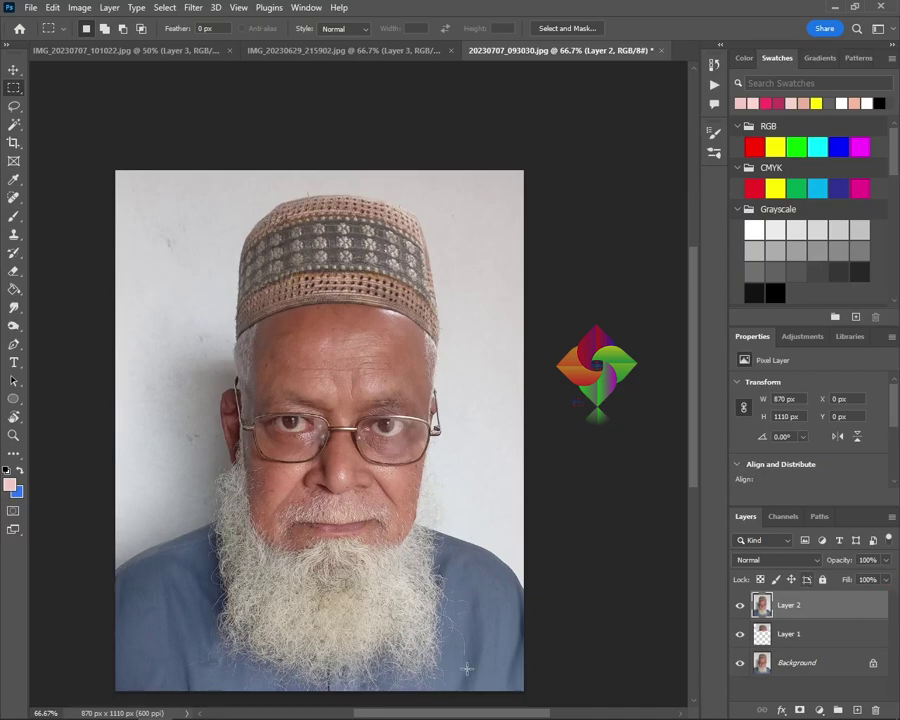
mouse_move(605, 711)
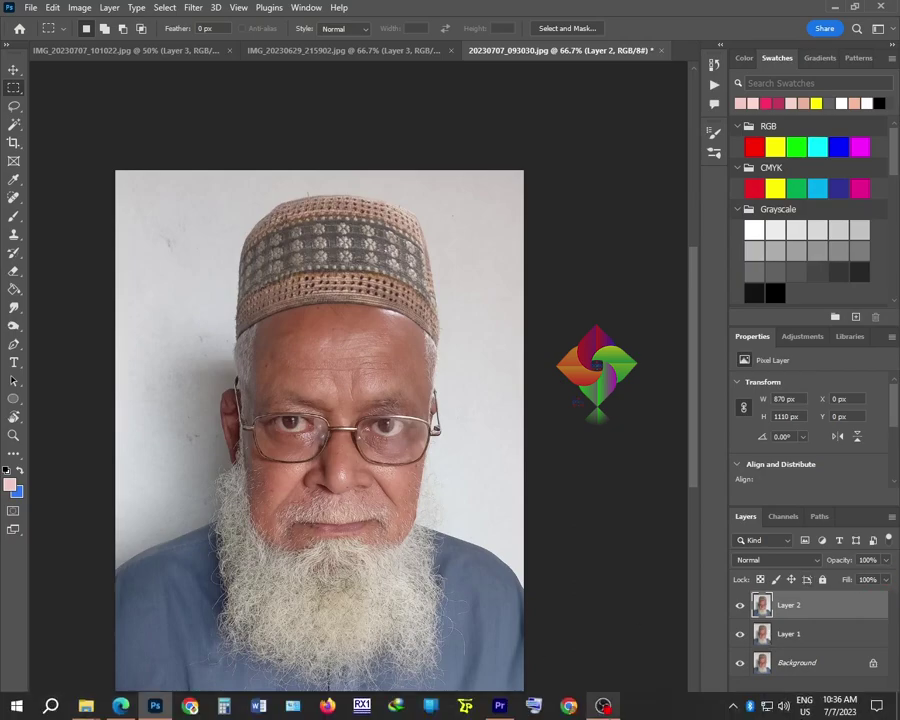
key(ctrl+e)
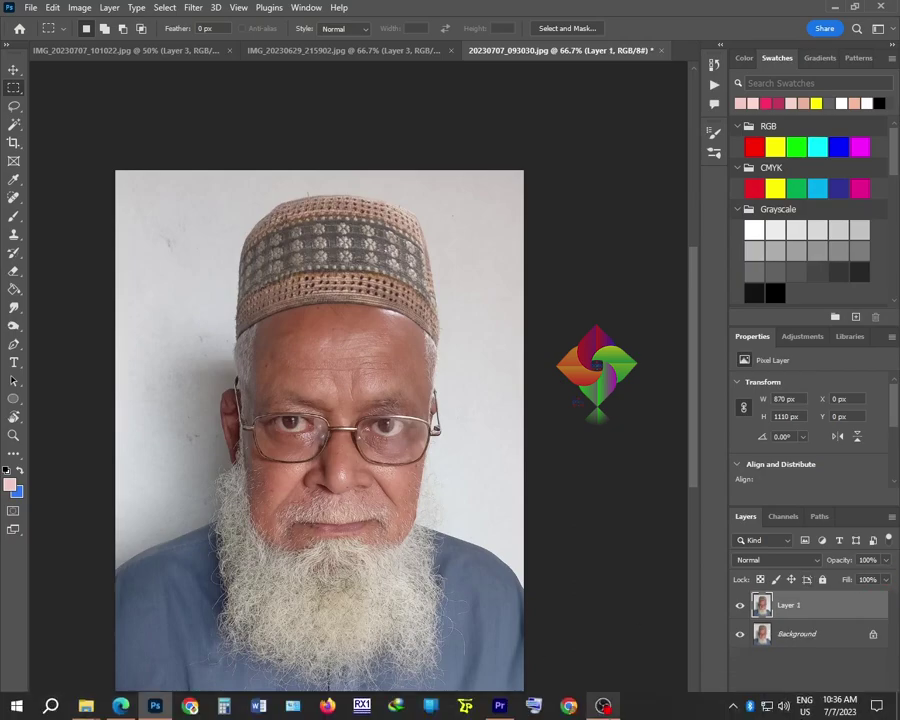
- Select the man as the subject in Select and Mask and refine the hair edges automatically
key(alt+ctrl+r)
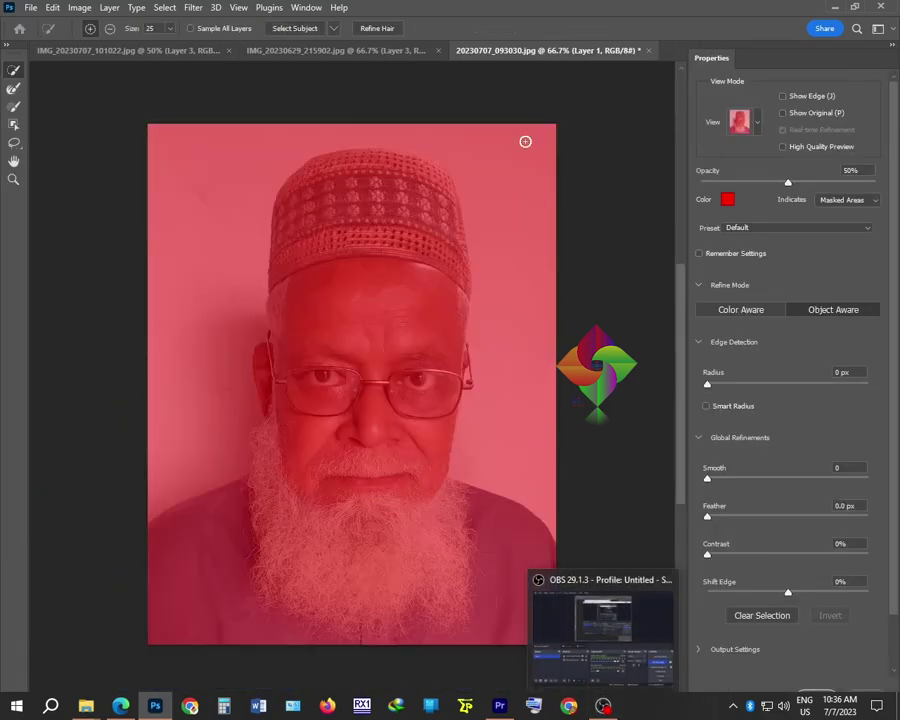
click(290, 28)
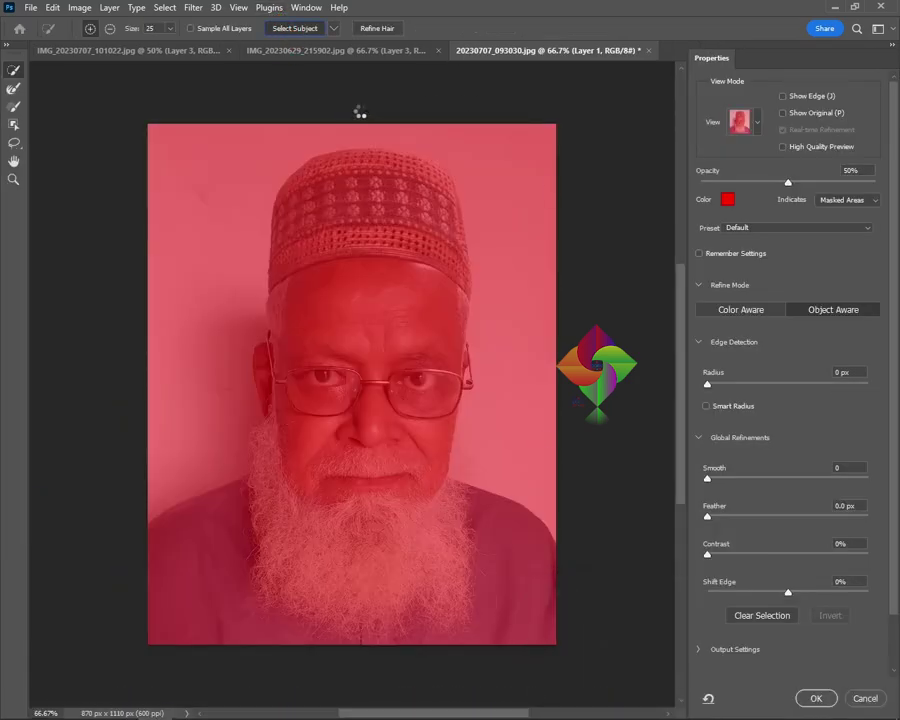
click(386, 27)
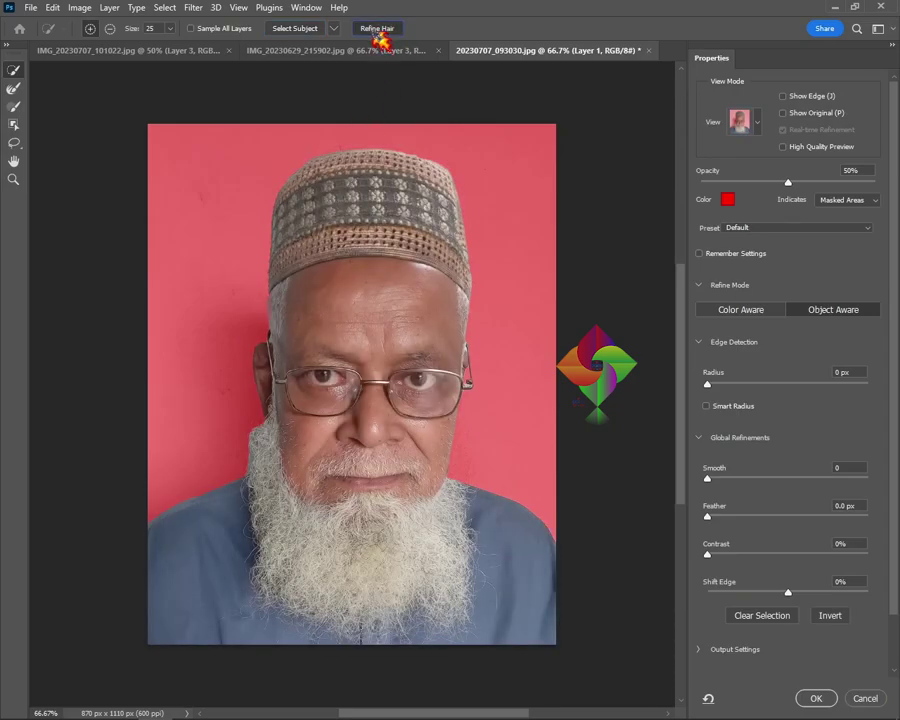
- Refine the beard edges on both sides of the face with the Refine Edge Brush and output a masked layer copy
click(13, 88)
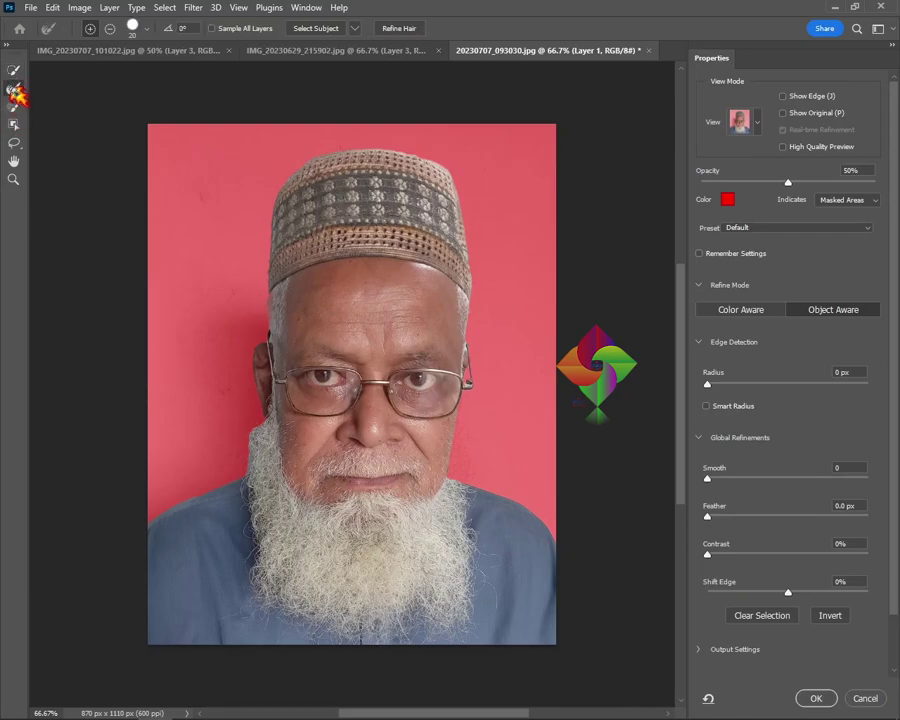
drag(244, 469, 255, 425)
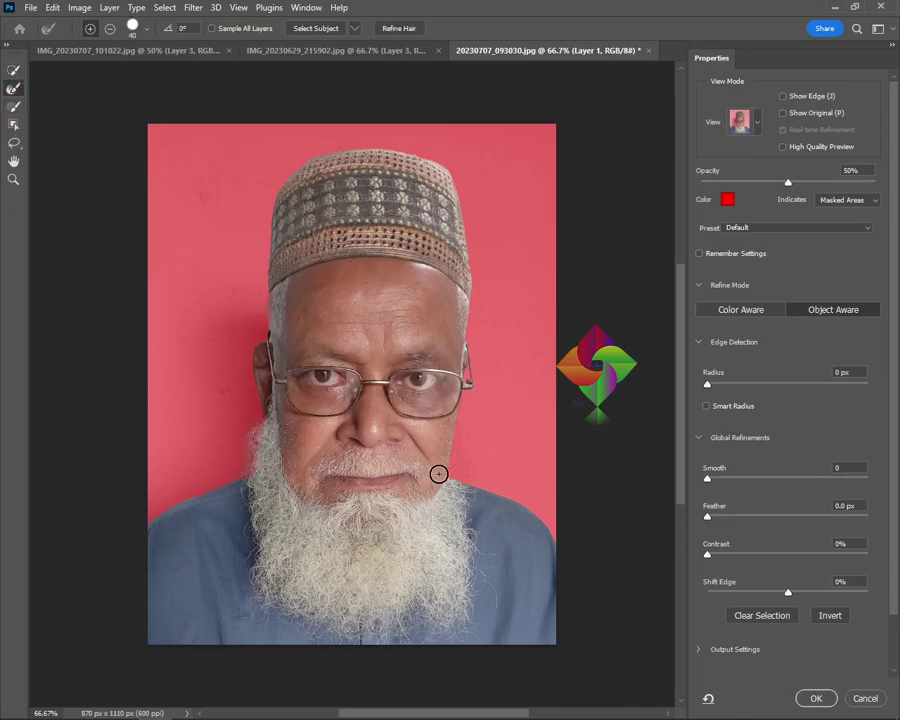
drag(452, 482, 459, 409)
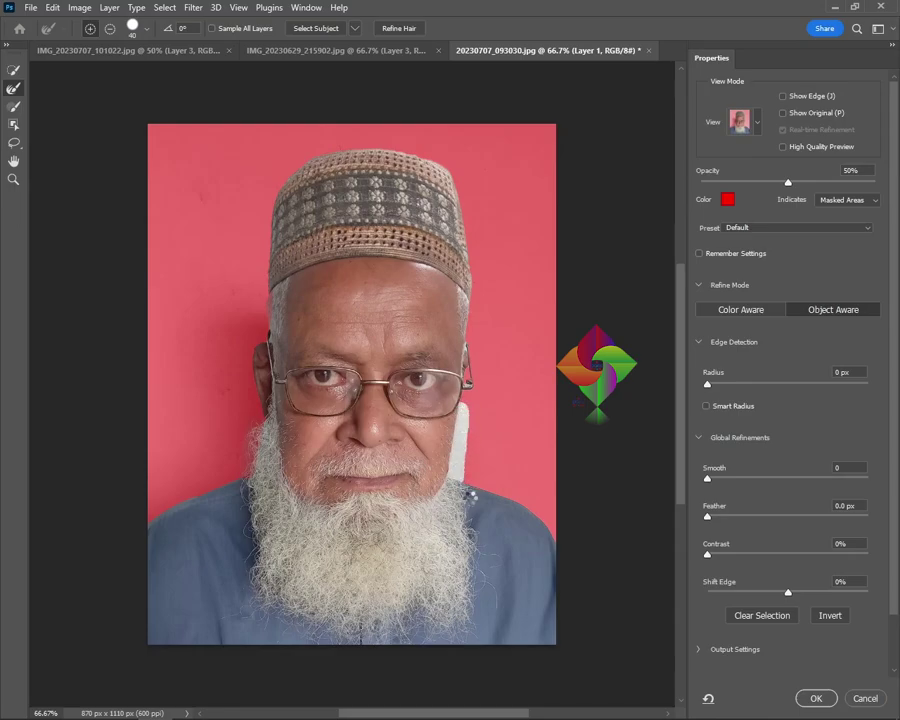
click(816, 699)
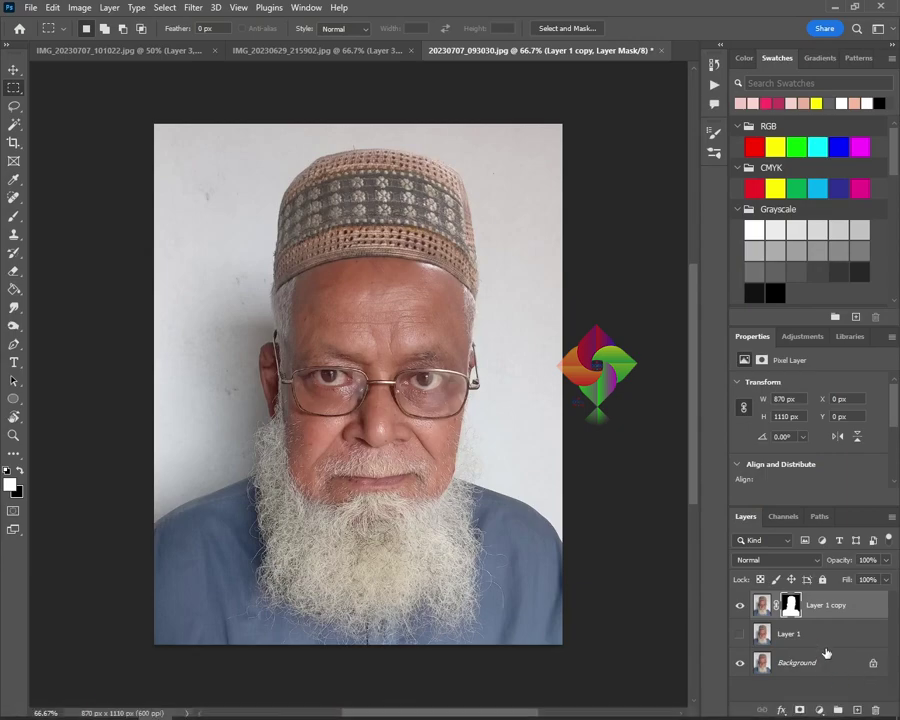
- Add a new layer beneath the masked portrait and fill it with the blue background colour
click(856, 709)
key(ctrl+BackSpace)
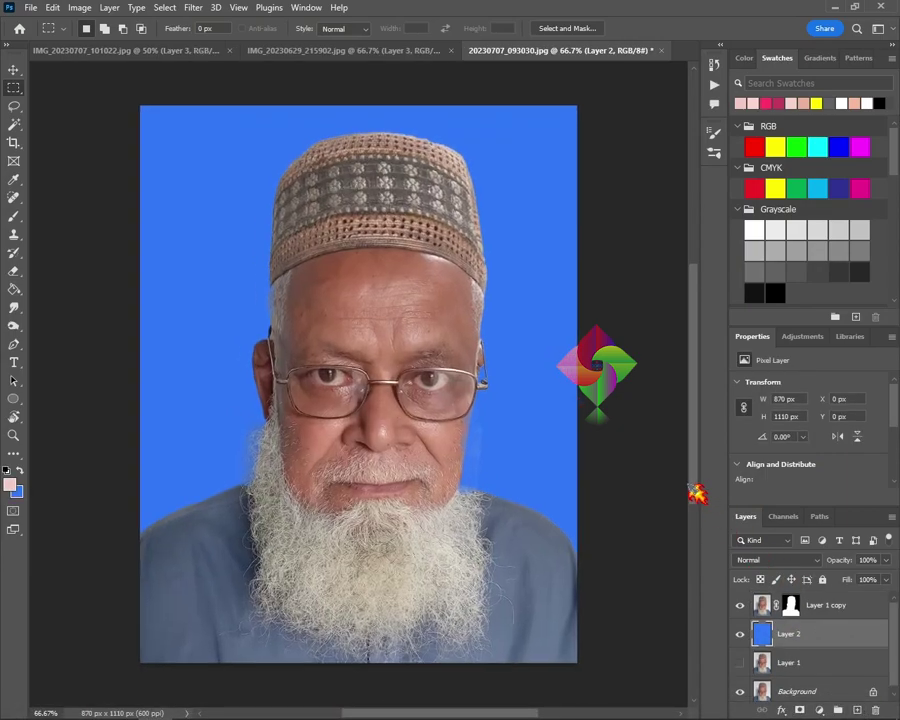
- Paint white on the portrait's layer mask with a 50 px soft brush along the cheek edge below the glasses, and switch to black
key(ctrl+plus)
click(791, 606)
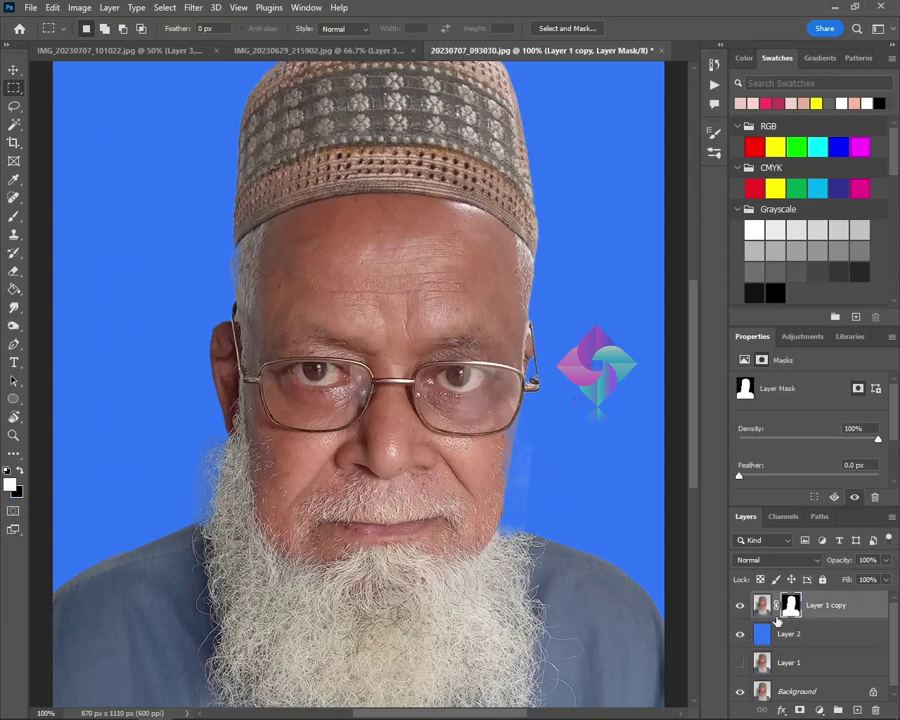
key(b)
key(bracketright)
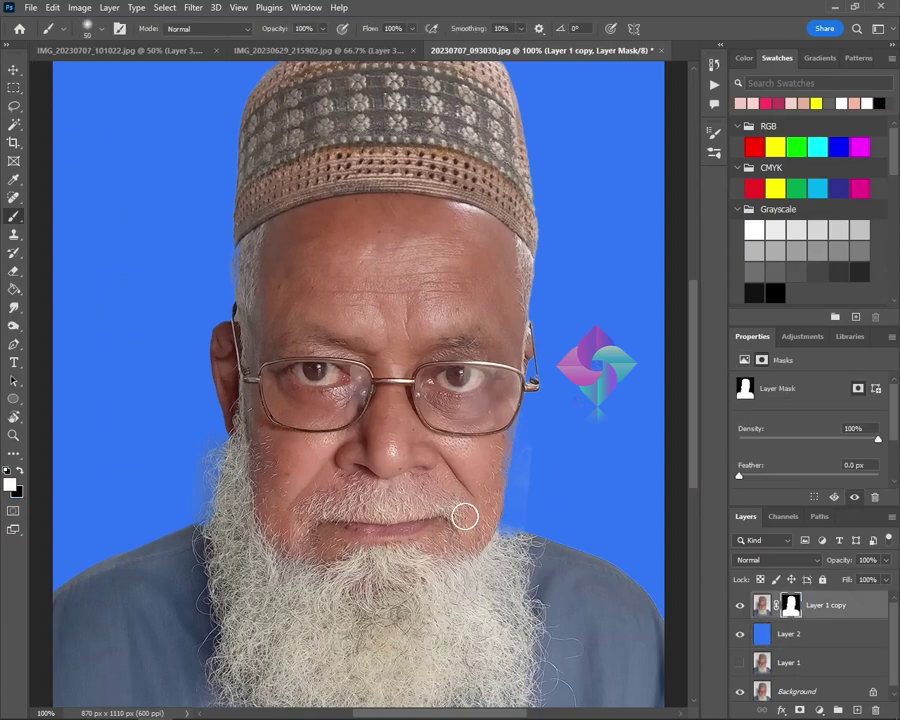
drag(490, 536, 503, 390)
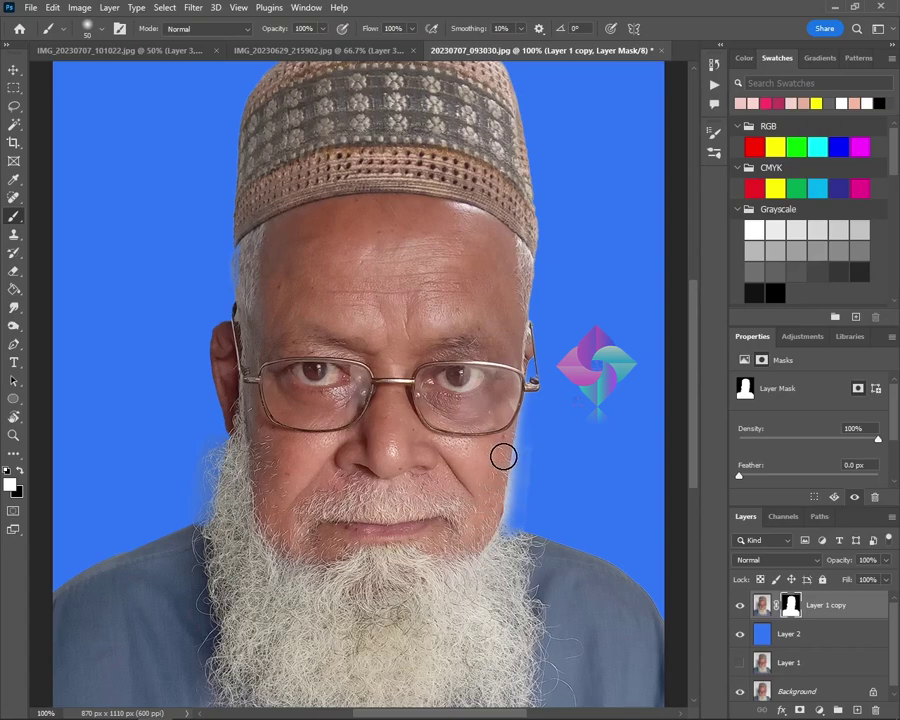
key(x)
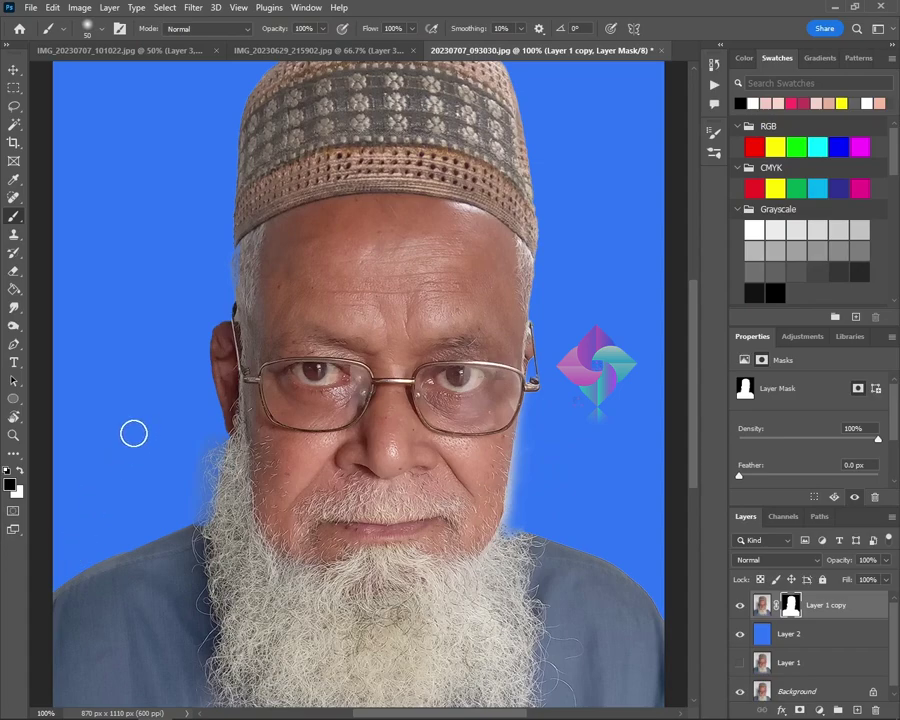
- Adjust the masked portrait's Levels, brightening the midtones to about 1.27 and moving the black and white input points inward
click(761, 604)
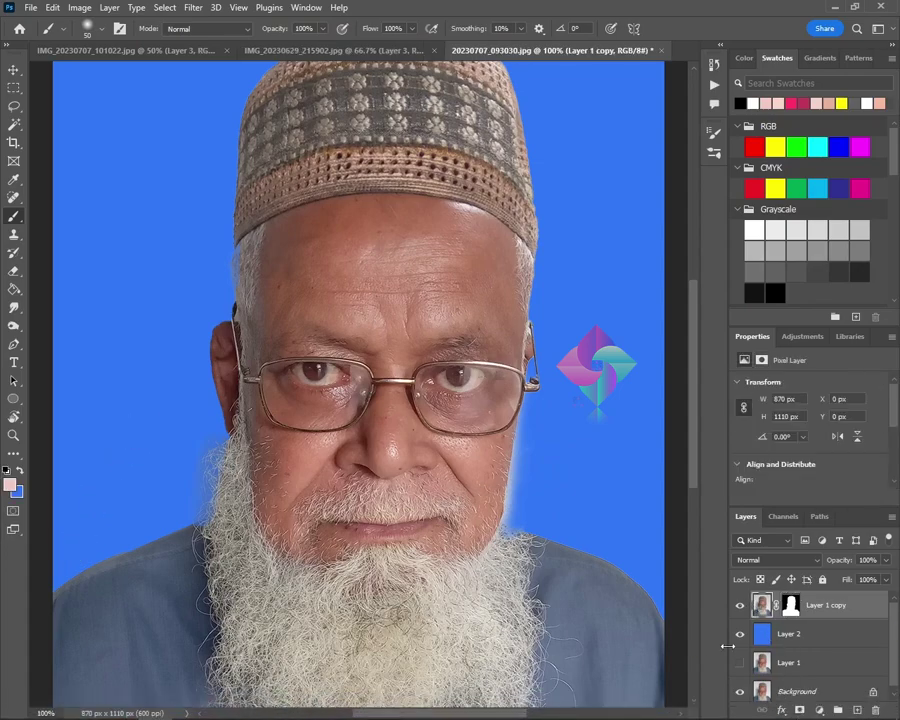
key(ctrl+l)
drag(586, 488, 576, 488)
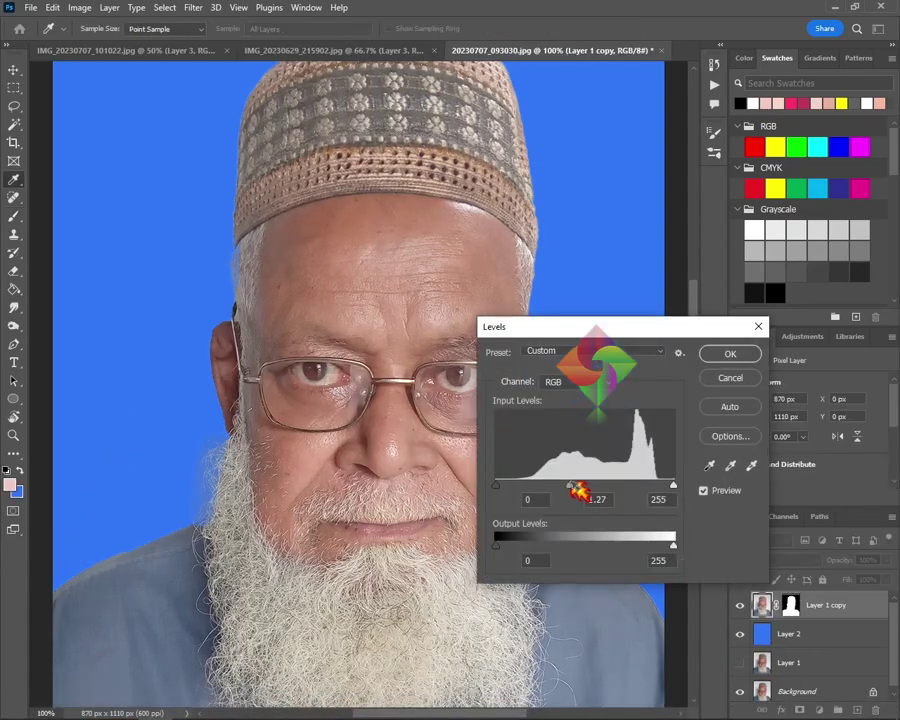
drag(497, 487, 505, 487)
drag(673, 486, 666, 487)
key(Return)
- Brighten the portrait with Curves by mapping RGB input 124 to output 145, and adjust the middle of the Blue channel curve
key(b)
key(ctrl+m)
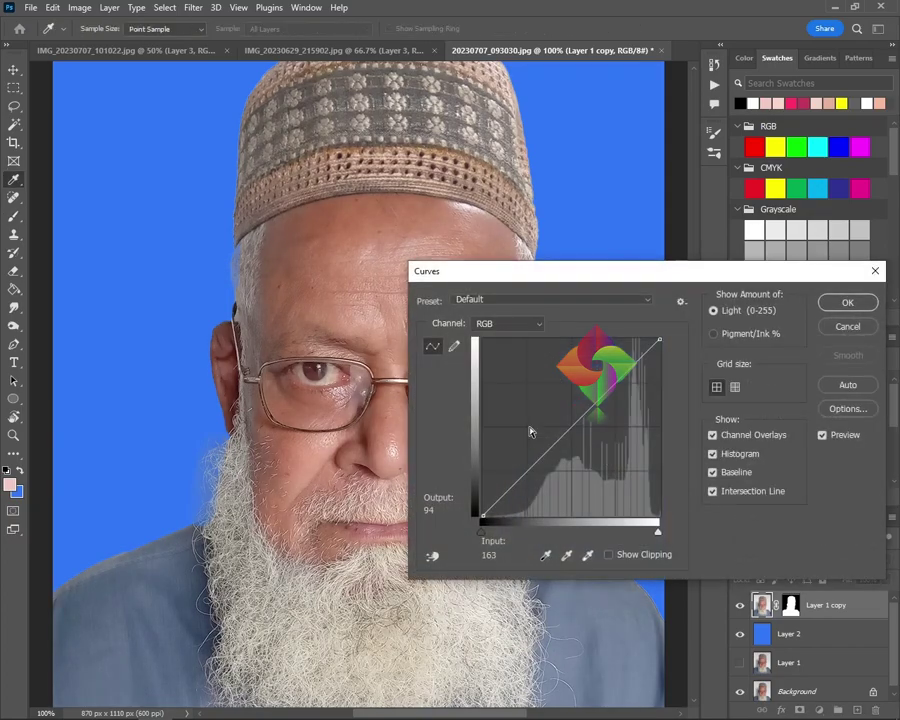
click(568, 413)
click(523, 325)
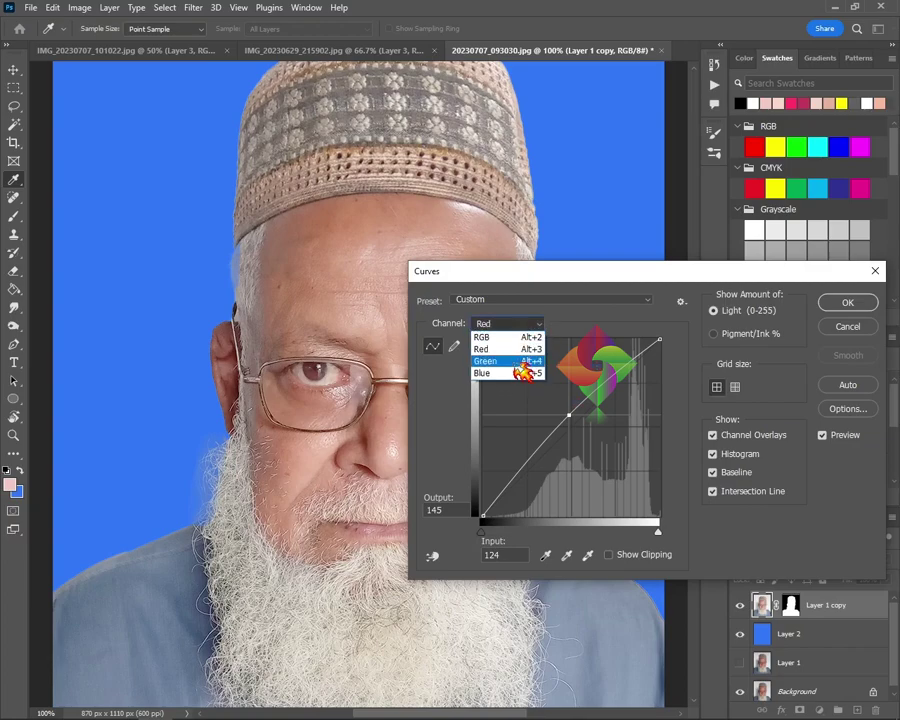
click(519, 379)
drag(564, 412, 578, 423)
key(Return)
key(b)
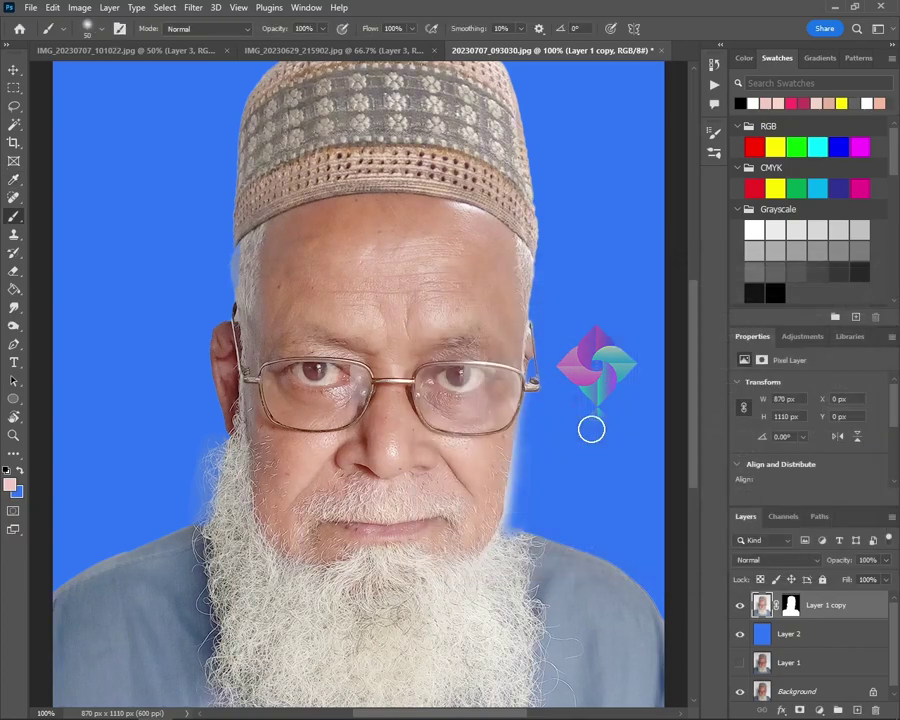
- Apply Levels to the portrait again with midtones 1.27, white input 246 and a raised black input point
key(ctrl+l)
drag(584, 486, 577, 486)
drag(496, 486, 511, 486)
drag(669, 486, 667, 486)
drag(583, 486, 576, 486)
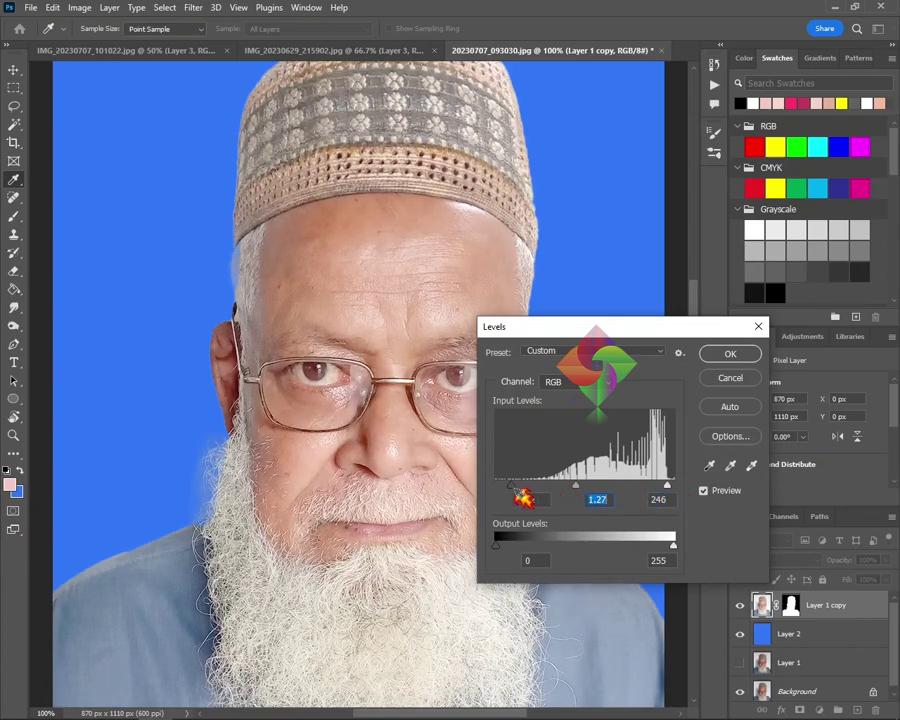
key(Return)
- Duplicate the masked portrait layer, apply the duplicate's layer mask and hide the original masked layer
drag(360, 431, 338, 377)
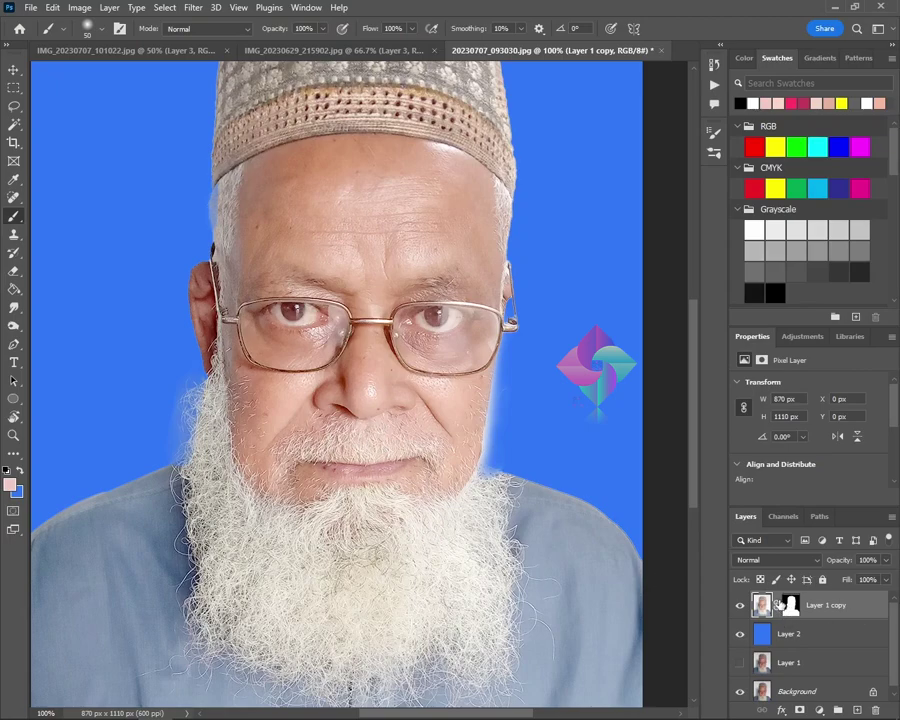
key(ctrl+j)
right_click(791, 605)
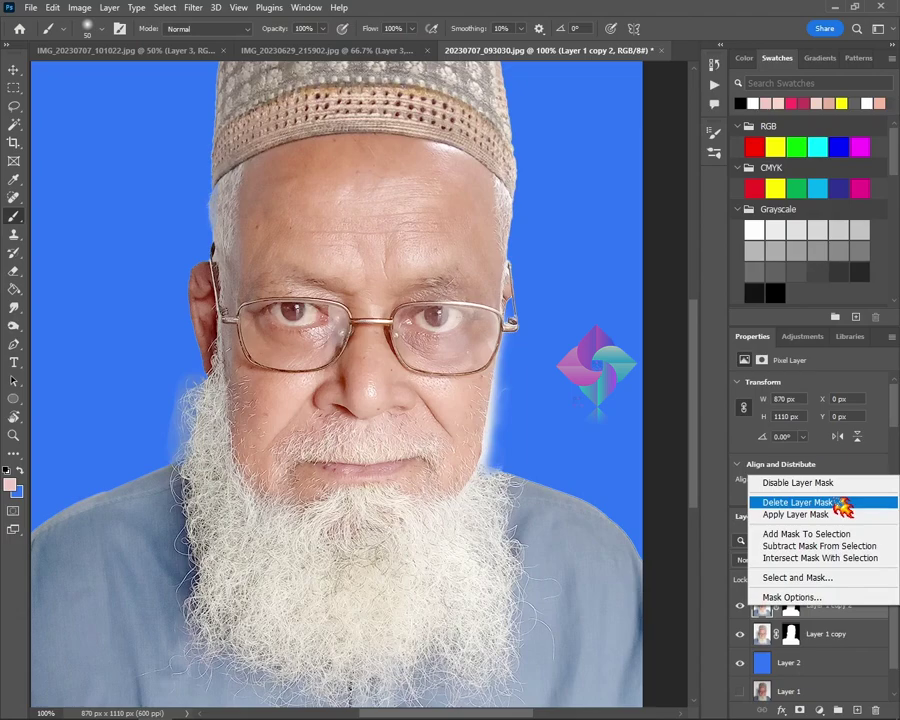
click(800, 513)
click(740, 634)
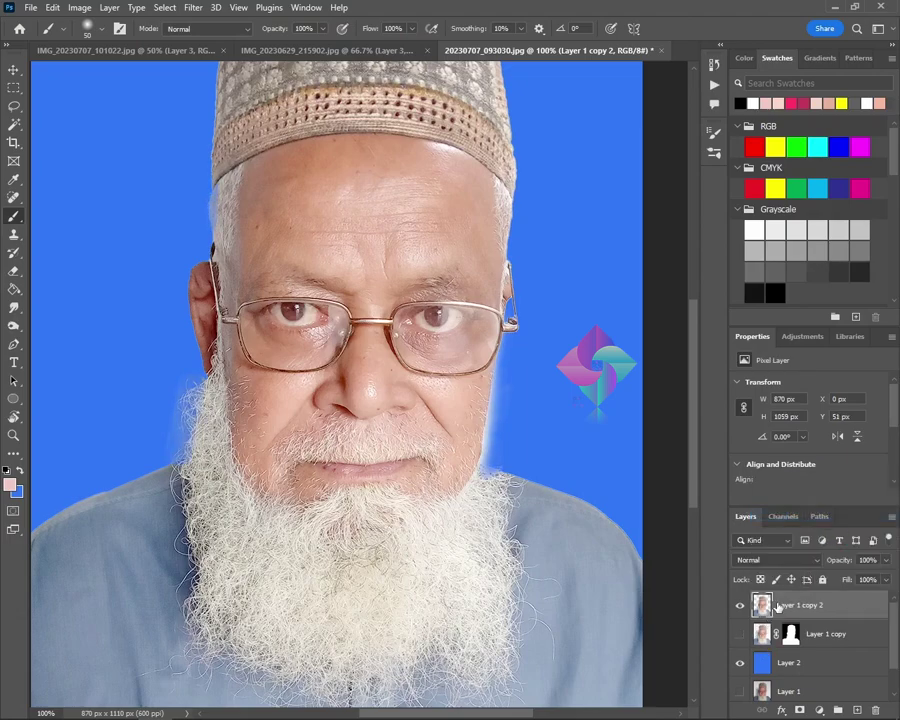
- Copy a rectangular strip of the side beard below the visible ear to a new layer and flip it horizontally
key(m)
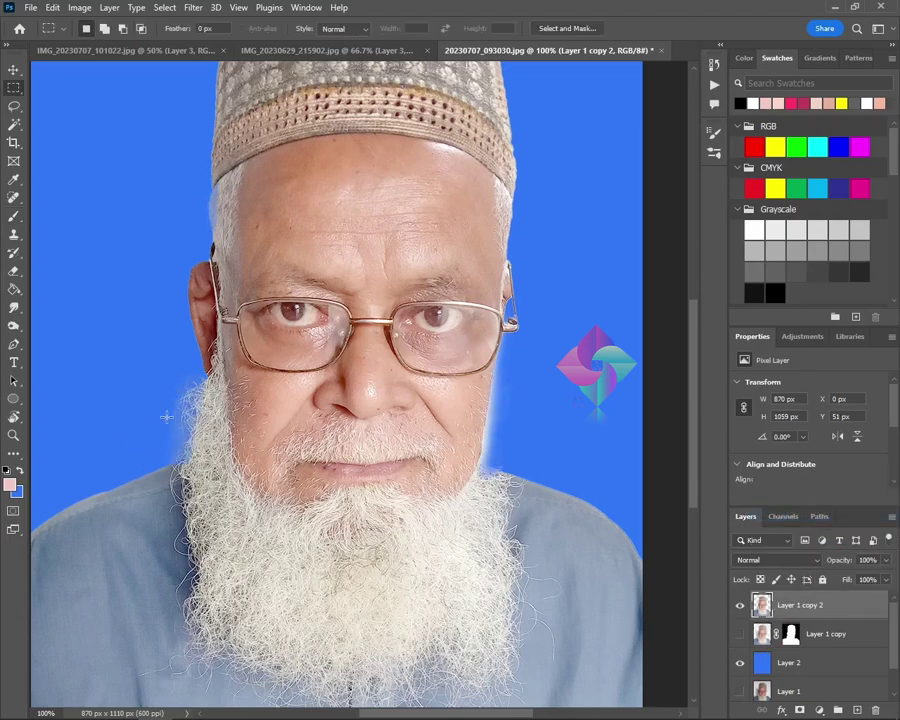
drag(164, 357, 231, 473)
key(ctrl+j)
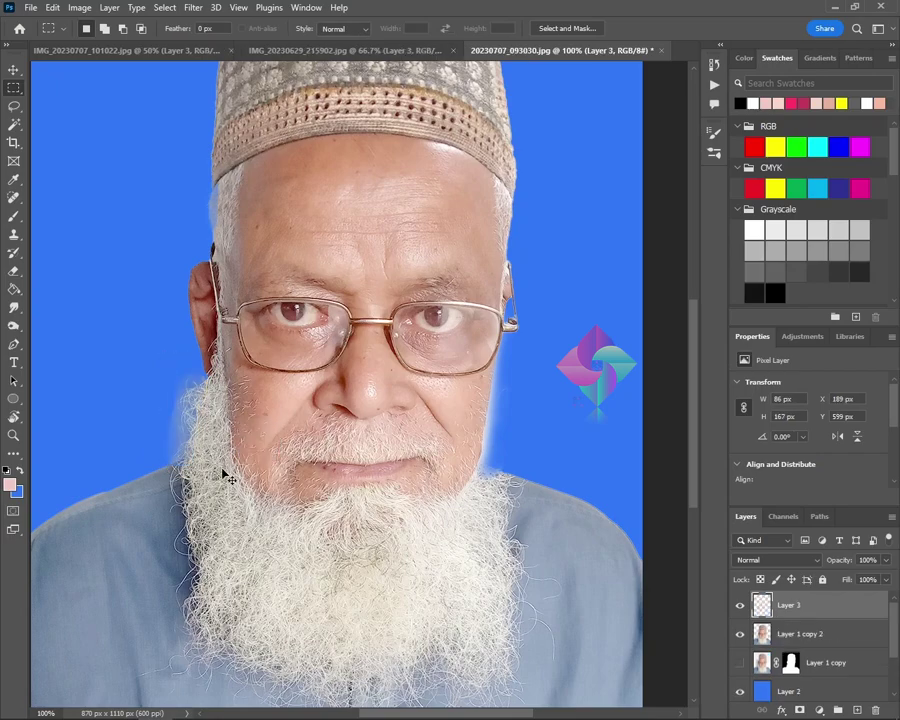
key(ctrl+t)
right_click(211, 420)
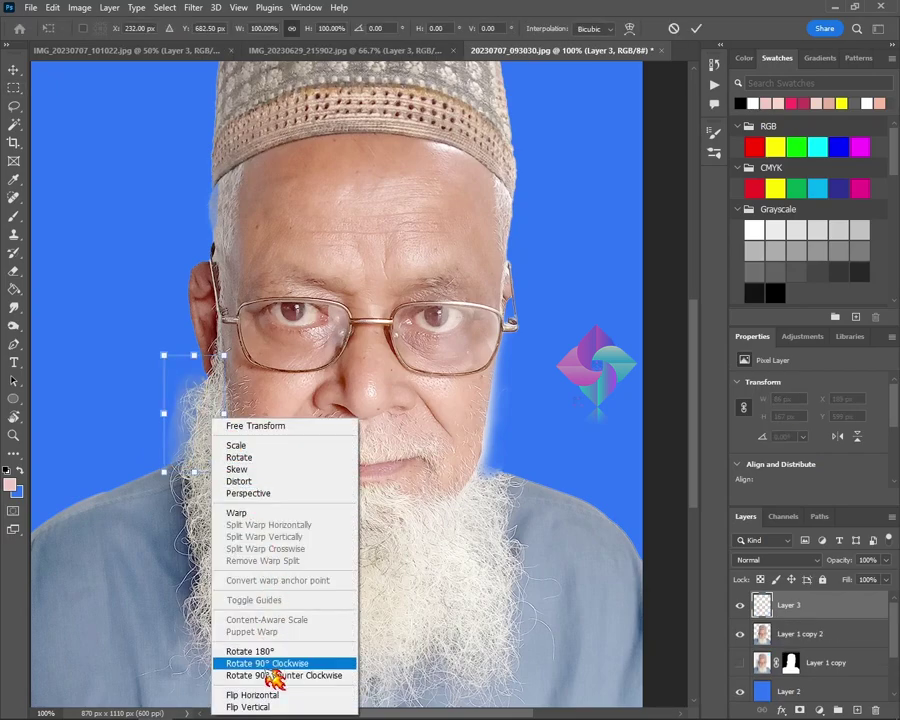
click(250, 695)
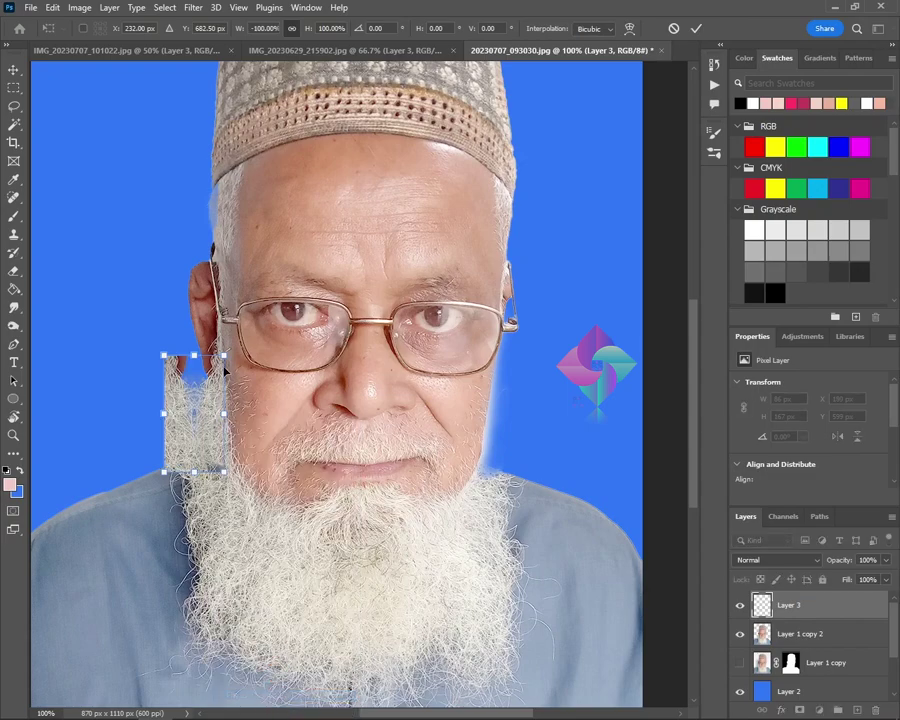
key(Return)
- Move the flipped beard strip onto the opposite cheek edge and rotate it about 12° to follow the jawline
key(v)
drag(185, 417, 500, 434)
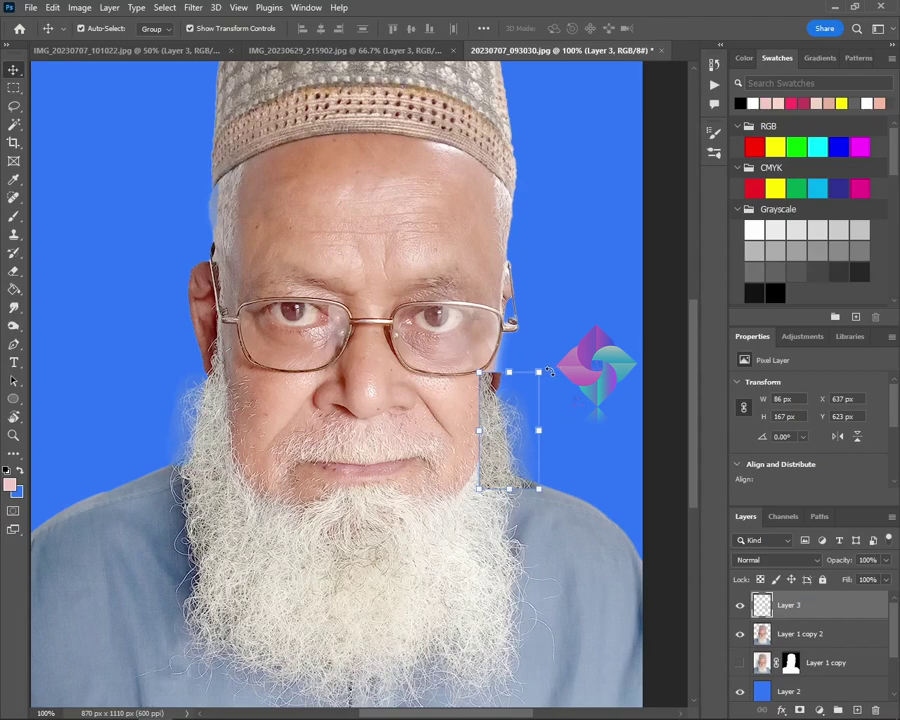
drag(553, 360, 575, 378)
mouse_move(496, 436)
mouse_down()
mouse_move(516, 416)
mouse_move(495, 442)
mouse_up()
drag(563, 383, 556, 374)
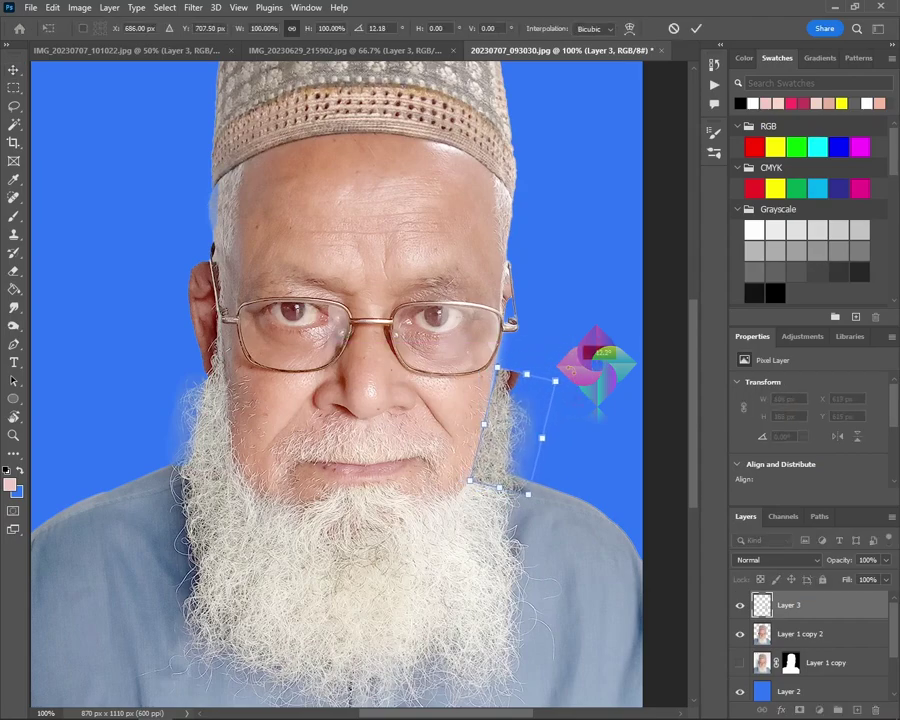
- Warp the beard patch so its inner edge and corners fit the cheek, reaching up to the glasses and down to the beard
click(629, 29)
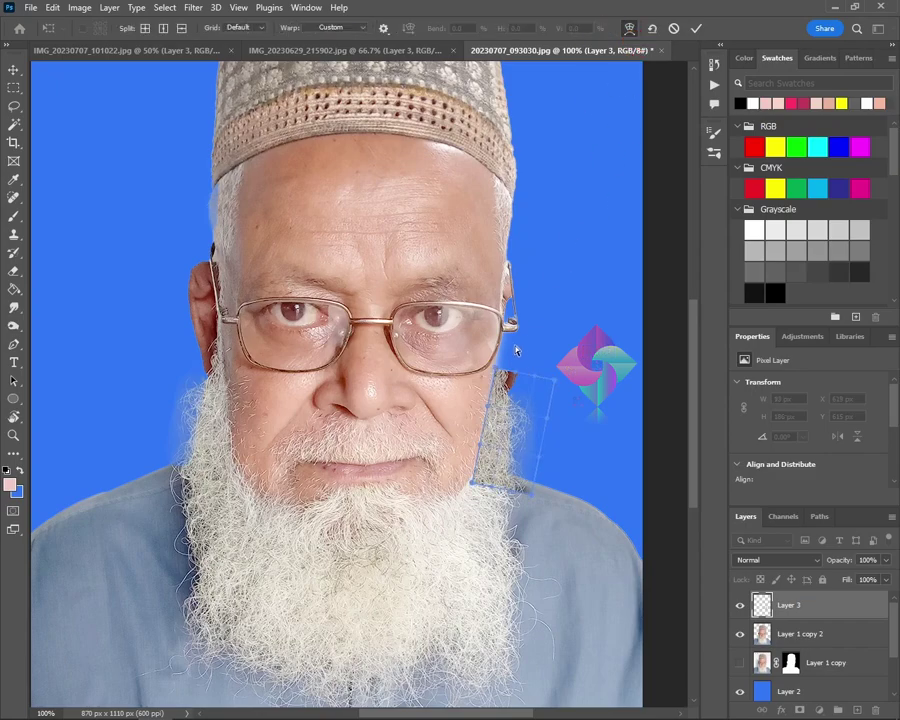
drag(501, 378, 501, 368)
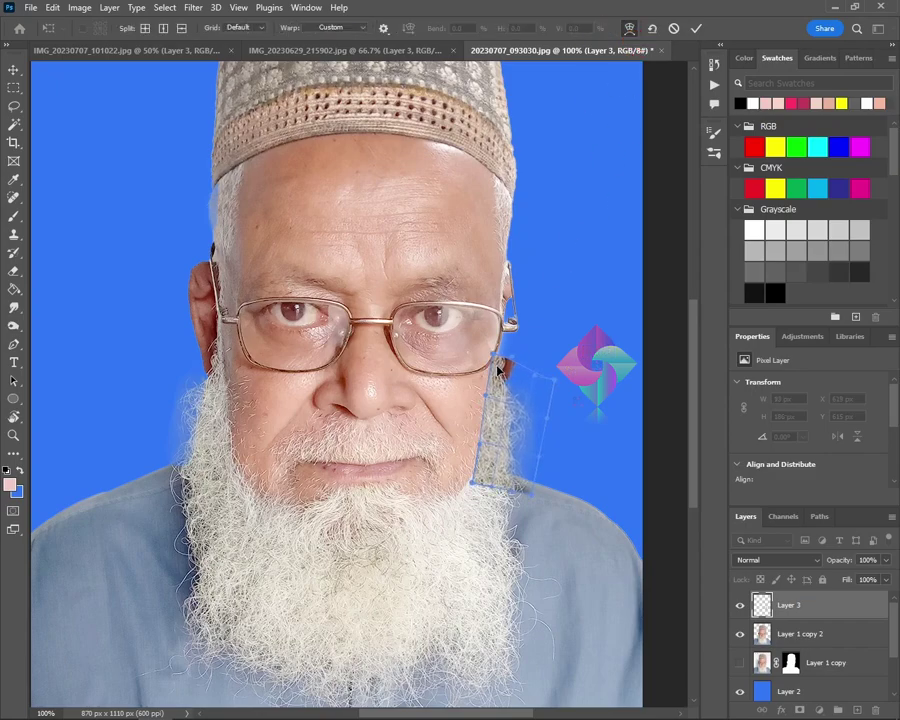
drag(474, 483, 478, 480)
drag(502, 434, 515, 437)
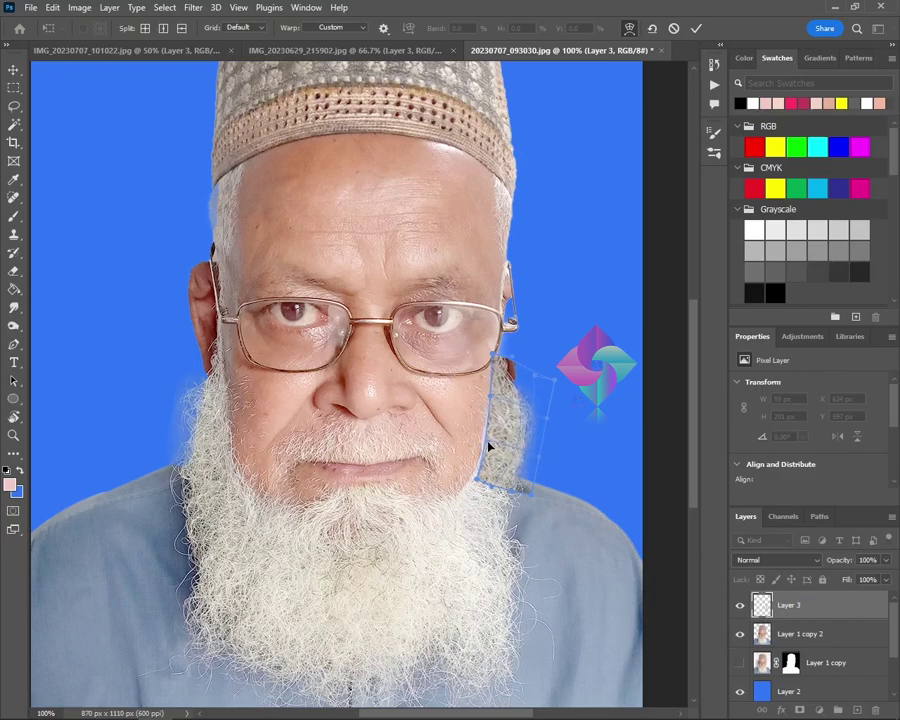
drag(500, 365, 492, 363)
drag(477, 480, 473, 480)
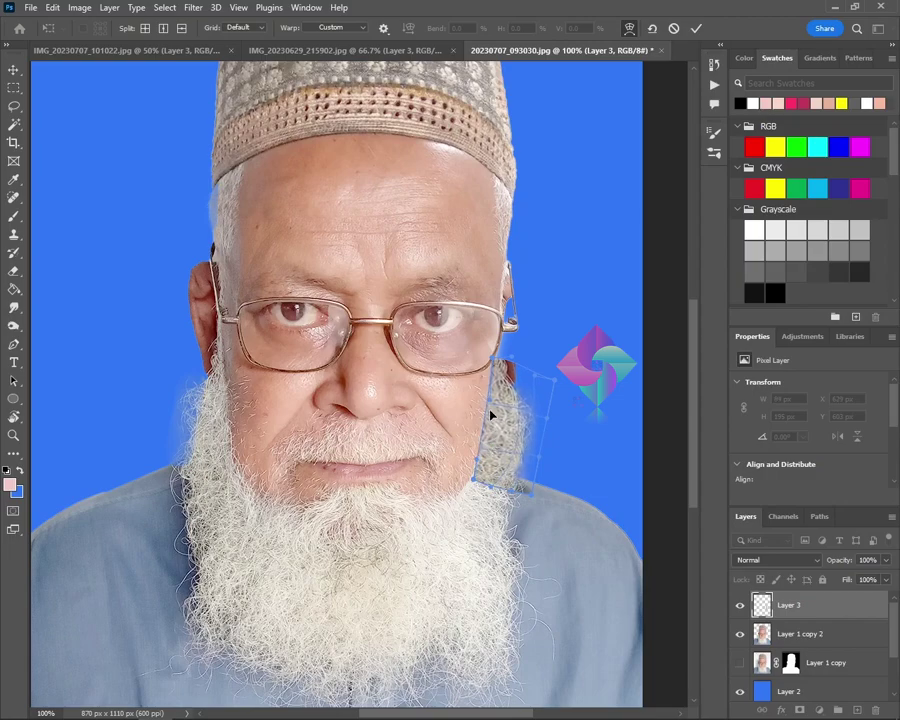
drag(501, 438, 498, 436)
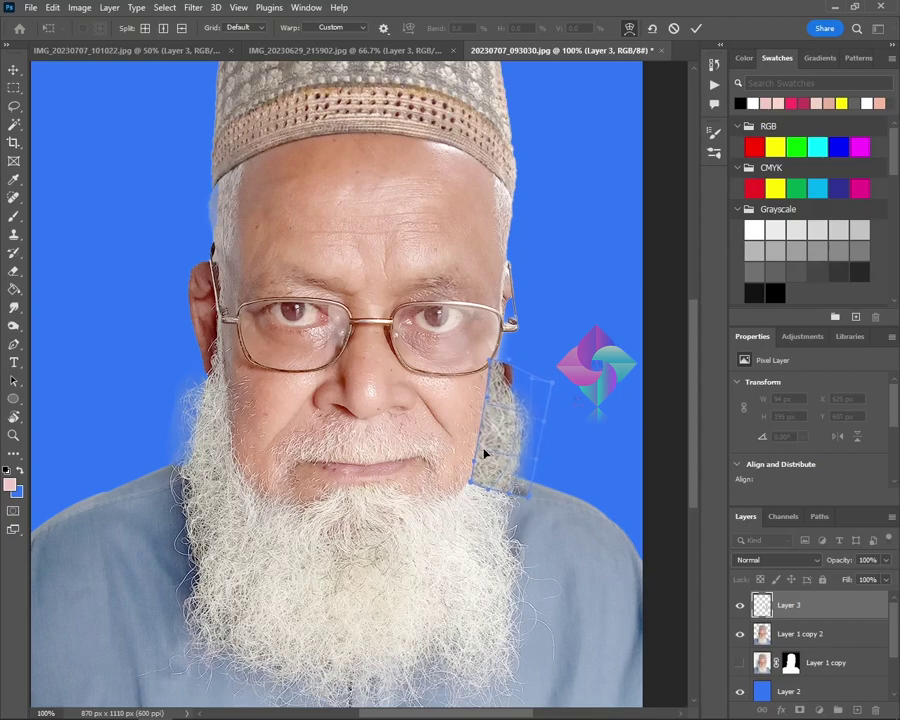
drag(471, 485, 465, 485)
key(Return)
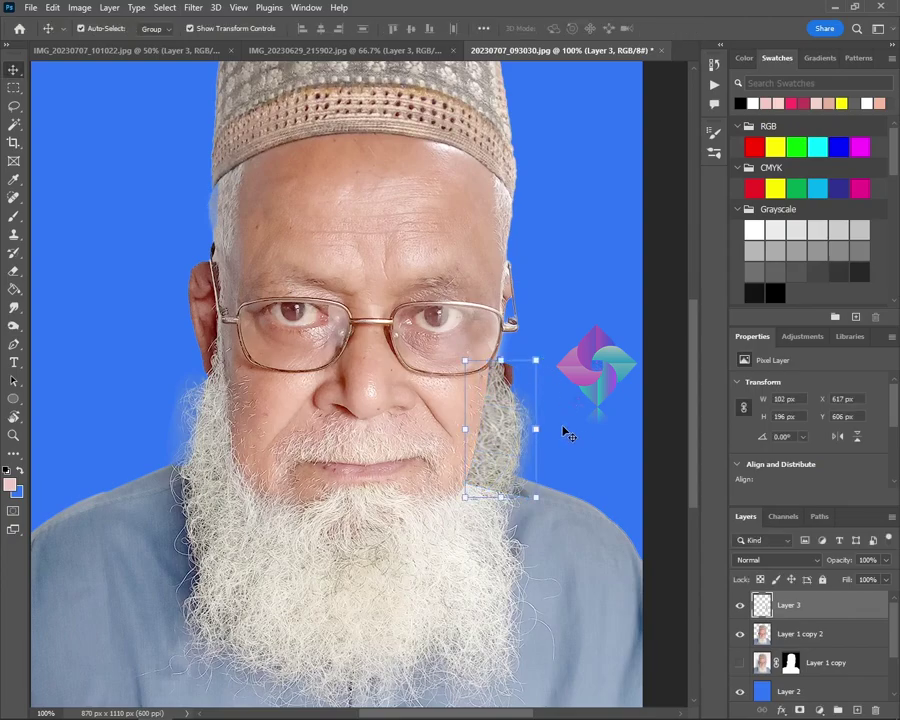
- Erase the beard patch's hard inner edge along the cheek with a soft eraser of size 20
key(e)
key(ctrl+plus)
key(ctrl+plus)
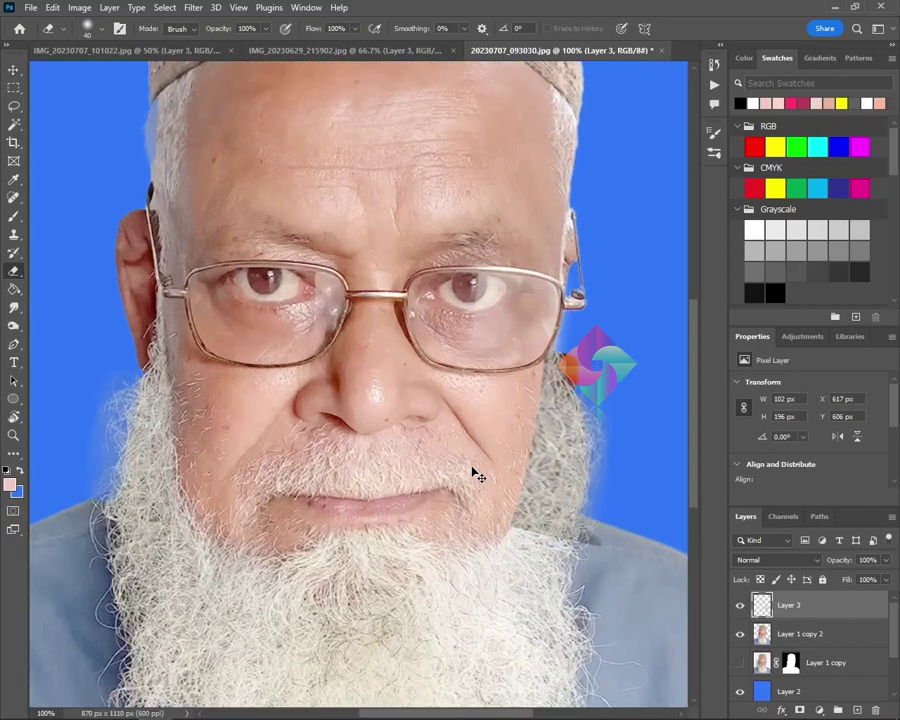
drag(478, 430, 210, 410)
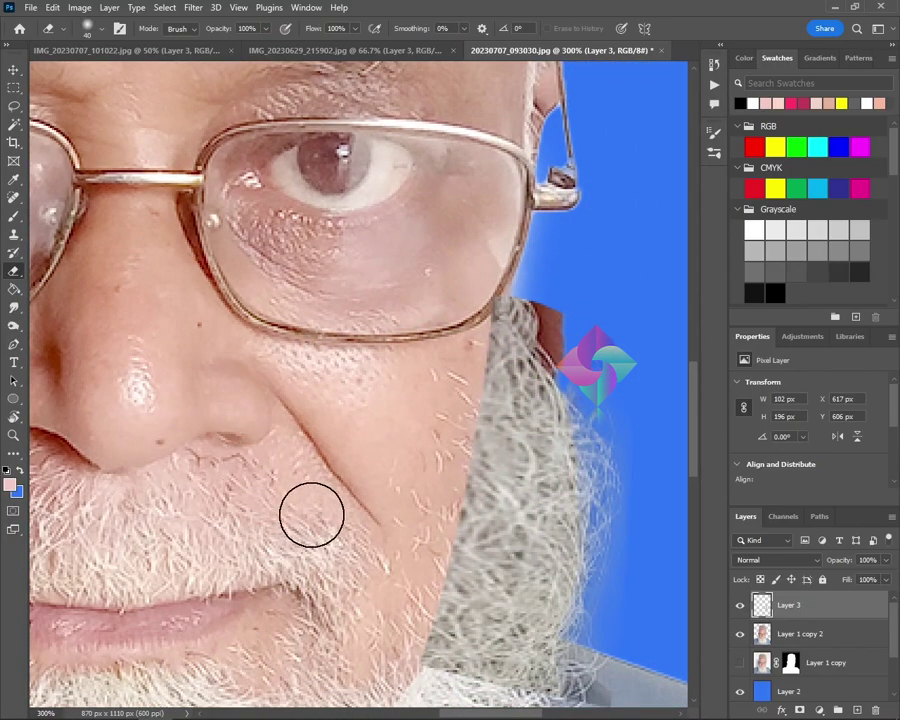
key(bracketleft)
key(bracketleft)
key(bracketleft)
key(bracketright)
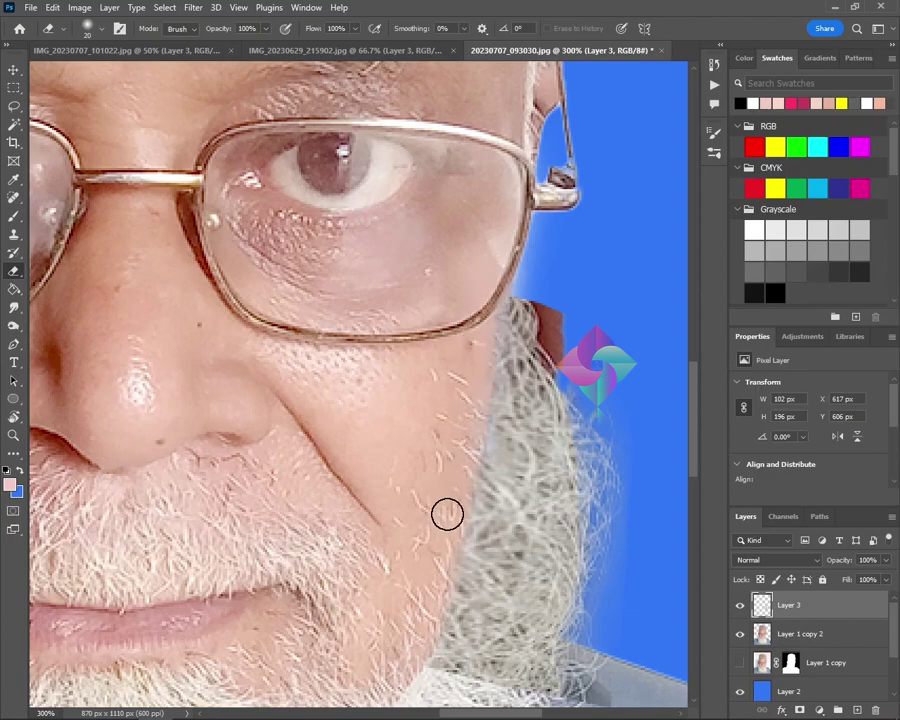
- Erase the leftover ear fragment and stray fringe along the patch's outer edge with a size 25 eraser
key(space)
drag(462, 614, 421, 609)
key(bracketright)
mouse_move(518, 355)
mouse_down()
mouse_move(504, 285)
mouse_move(507, 320)
mouse_move(477, 269)
mouse_move(506, 280)
mouse_move(530, 345)
mouse_move(511, 326)
mouse_move(536, 367)
mouse_move(488, 300)
mouse_move(579, 277)
mouse_move(545, 395)
mouse_move(556, 344)
mouse_move(559, 459)
mouse_move(582, 487)
mouse_up()
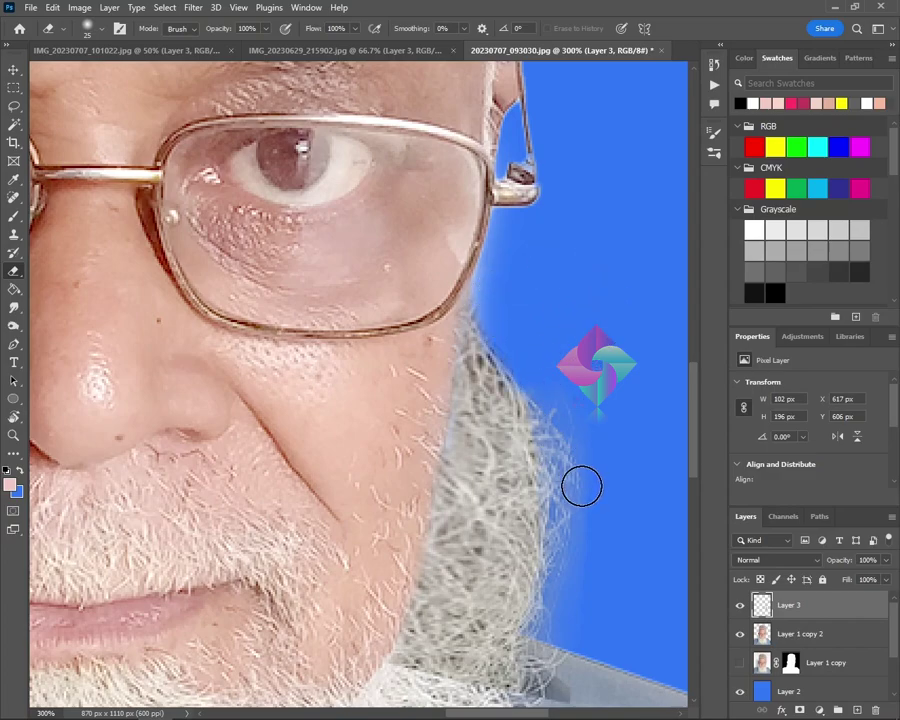
- Brighten the beard patch with Levels, using black input 26, midtones 1.08 and white input 199
key(ctrl+l)
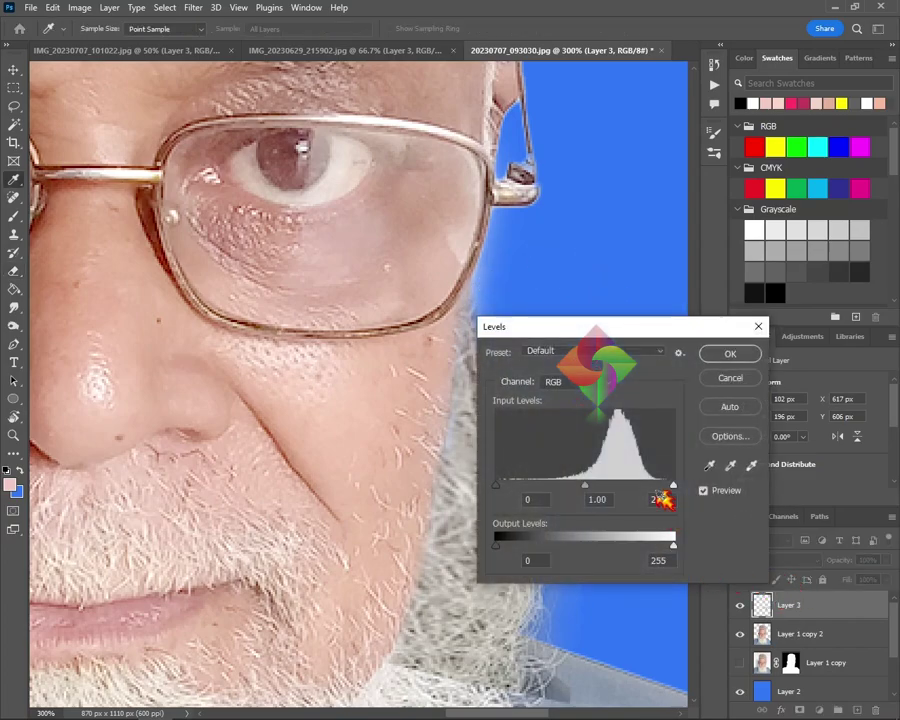
drag(673, 486, 649, 486)
drag(573, 486, 568, 486)
drag(496, 486, 514, 486)
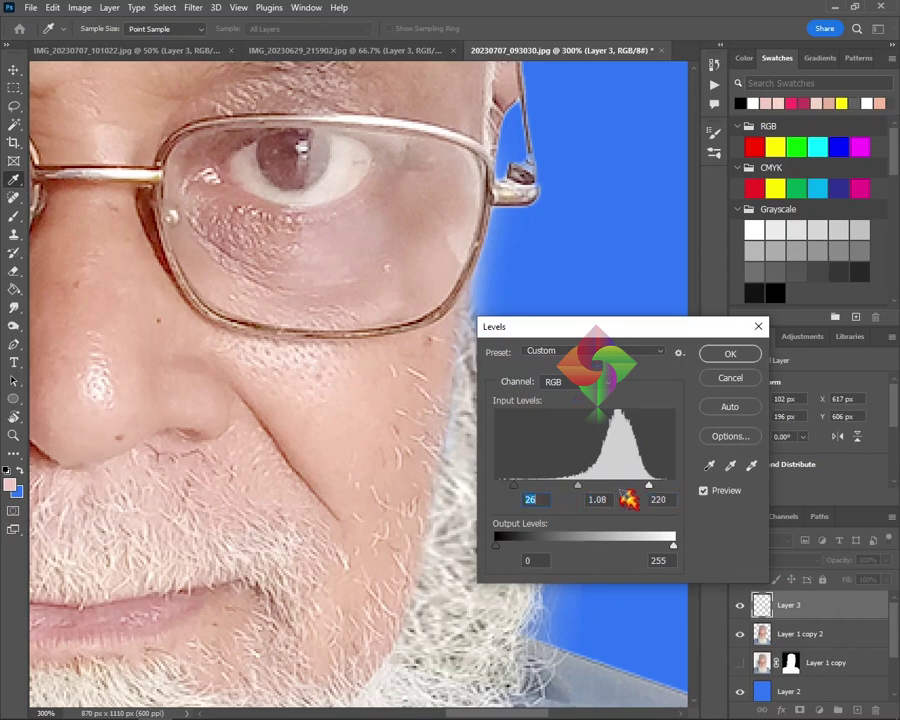
drag(649, 486, 634, 486)
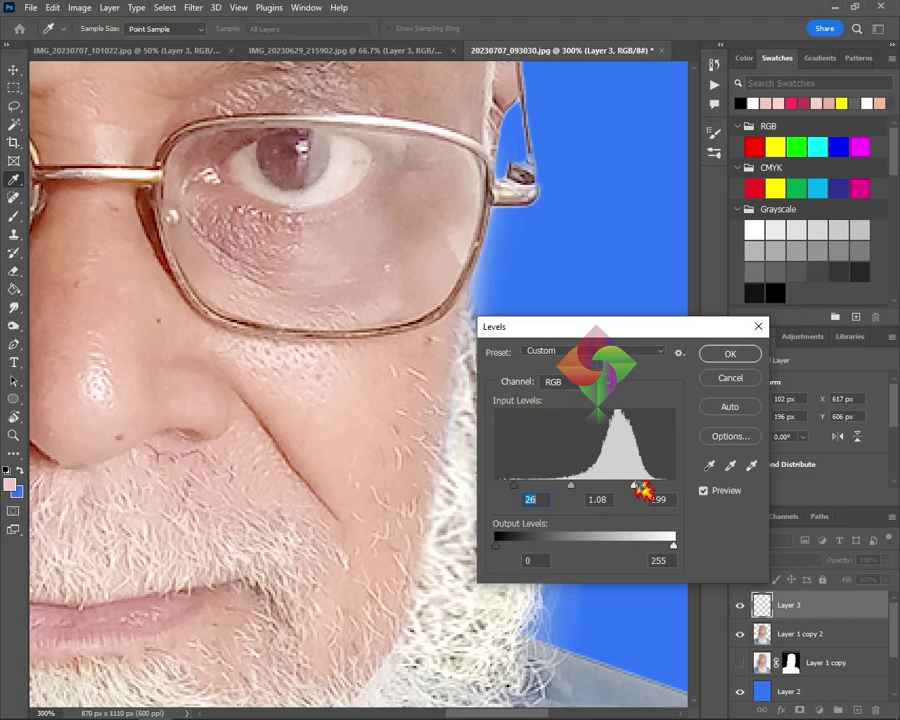
key(Return)
- Erase the remaining light haze between the brightened beard patch's outer edge and the blue background
key(e)
mouse_move(554, 578)
mouse_down()
mouse_move(564, 455)
mouse_move(548, 360)
mouse_move(618, 557)
mouse_move(597, 590)
mouse_move(615, 376)
mouse_move(607, 422)
mouse_up()
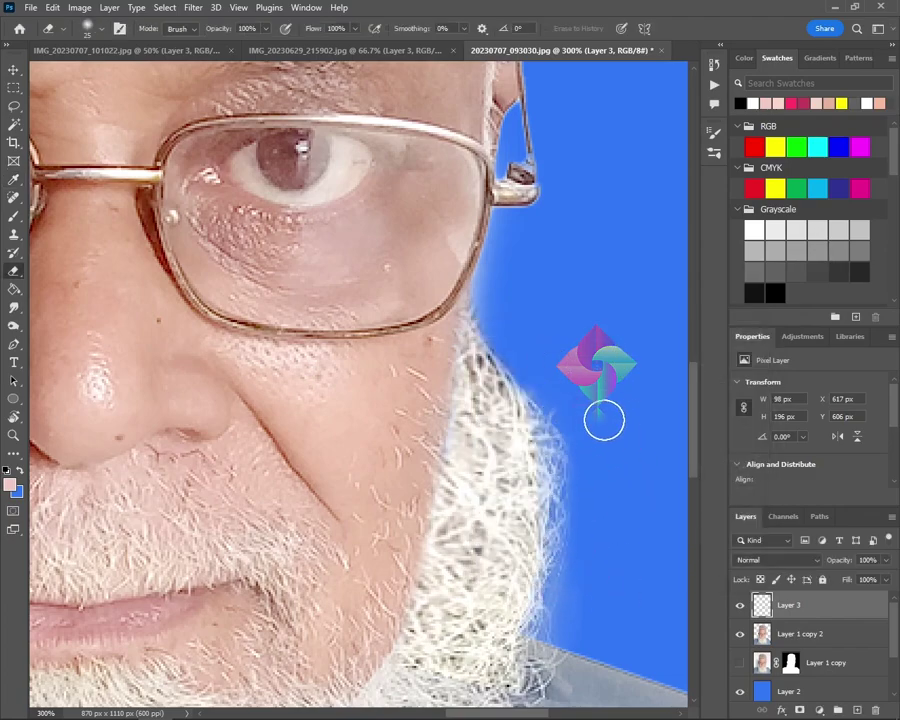
key(ctrl+minus)
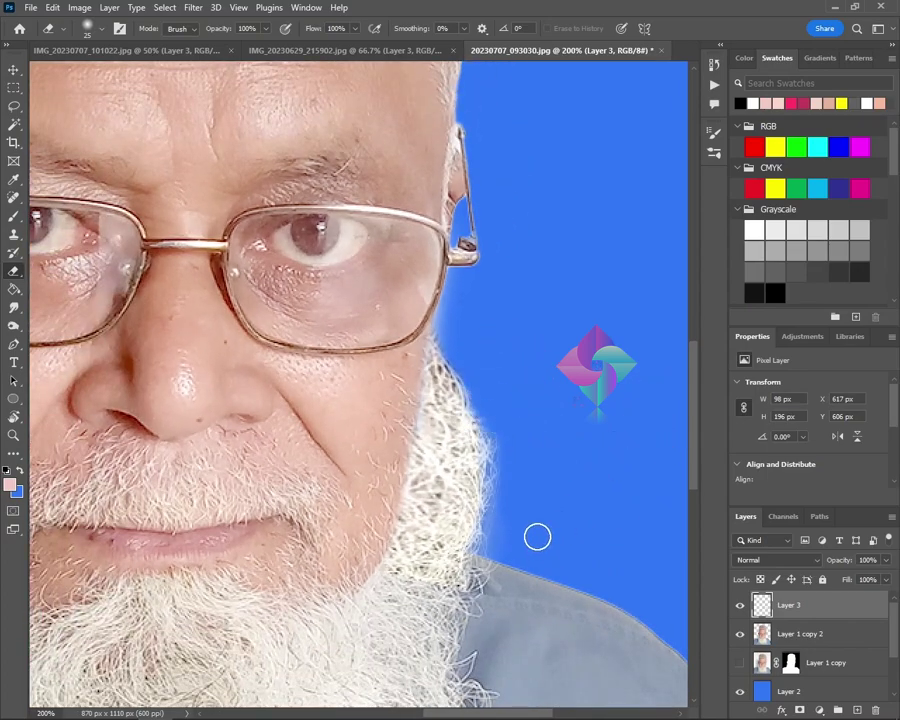
- Nudge the beard patch slightly toward the face, to X 615 px, and leave its layer selected
key(v)
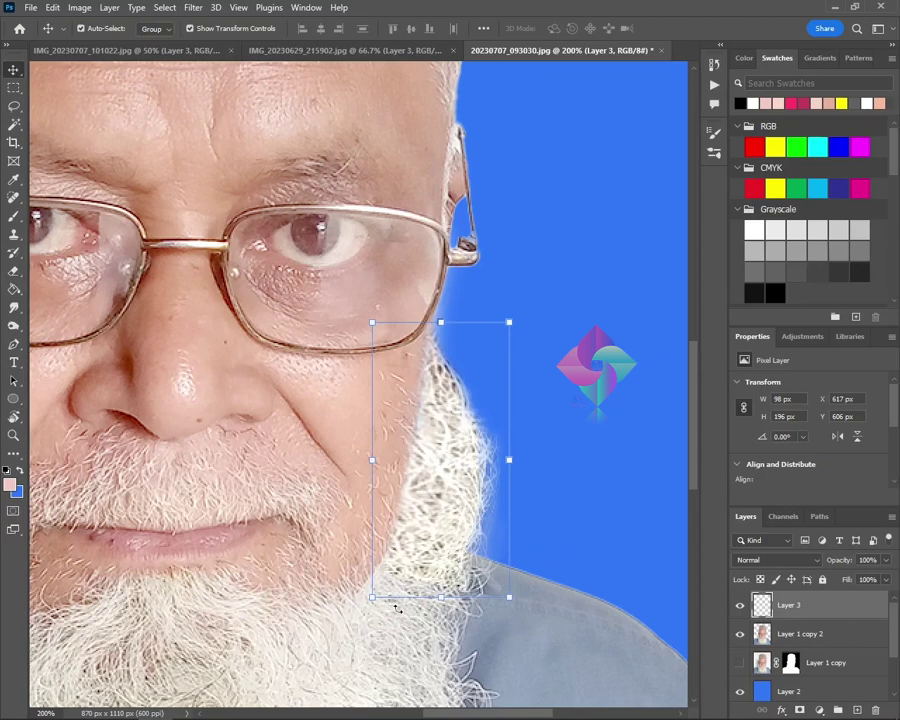
drag(447, 519, 444, 514)
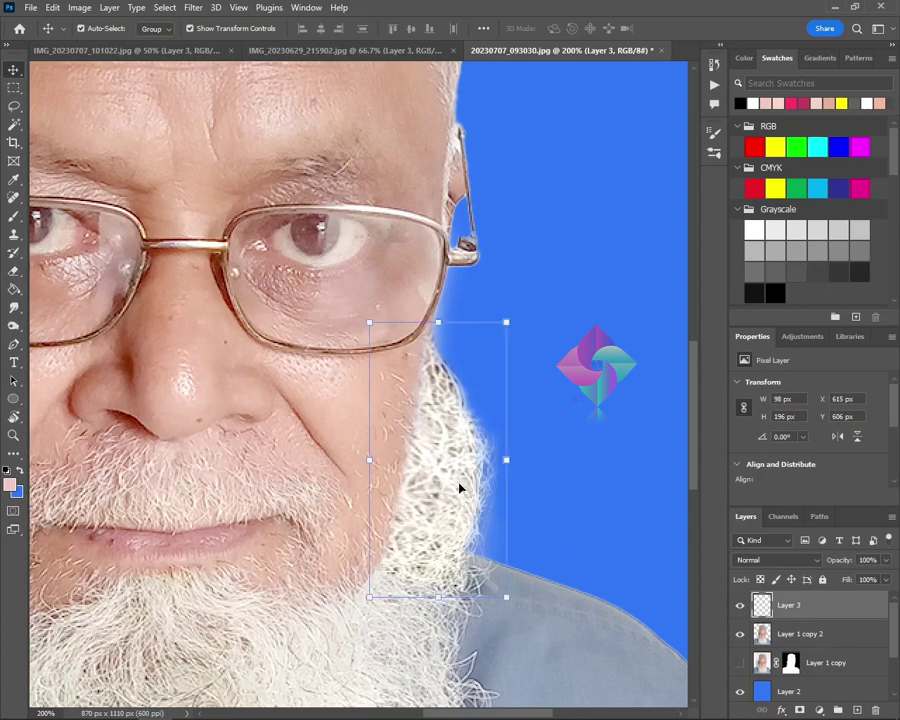
key(ctrl+minus)
key(ctrl+minus)
click(550, 475)
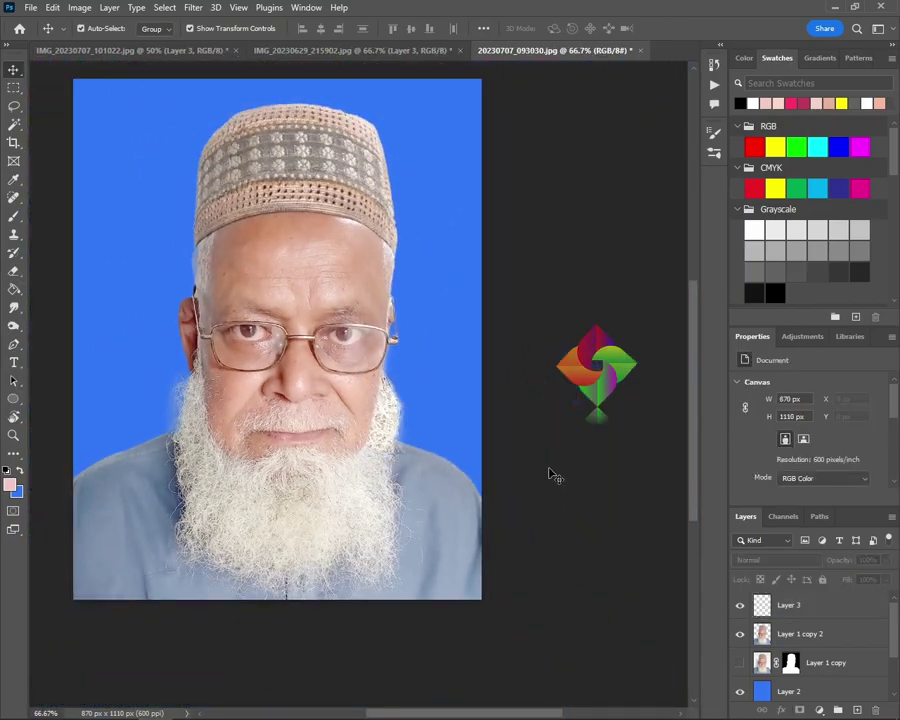
click(795, 606)
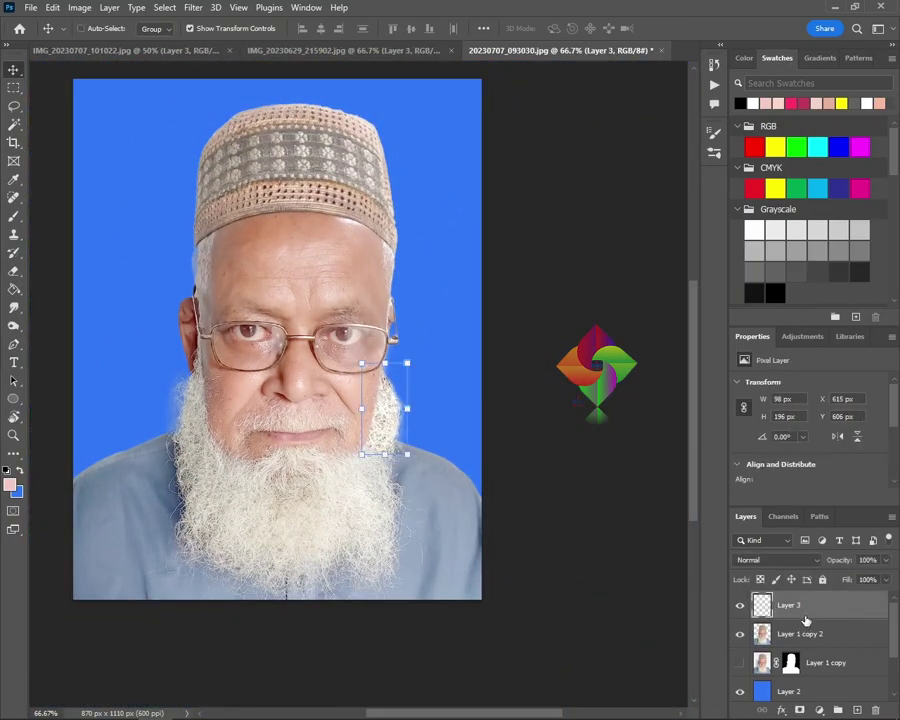